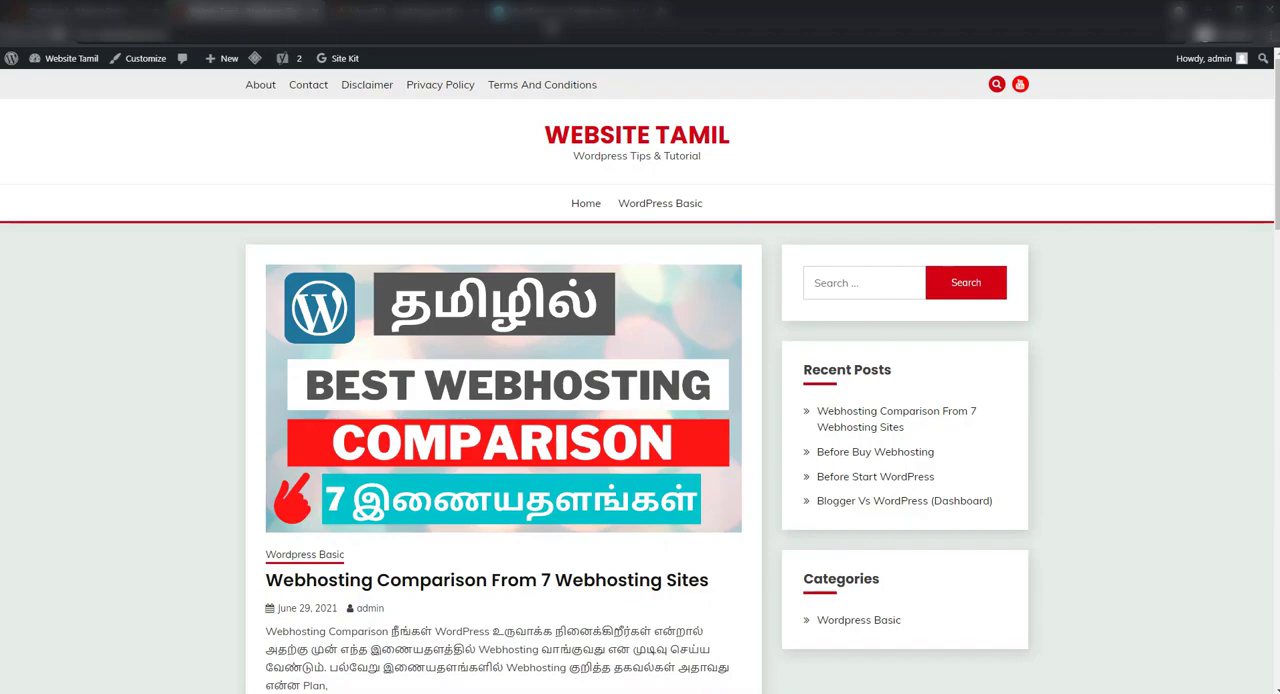
Sign up for a new WordPress.com account and submit the account details
click(550, 12)
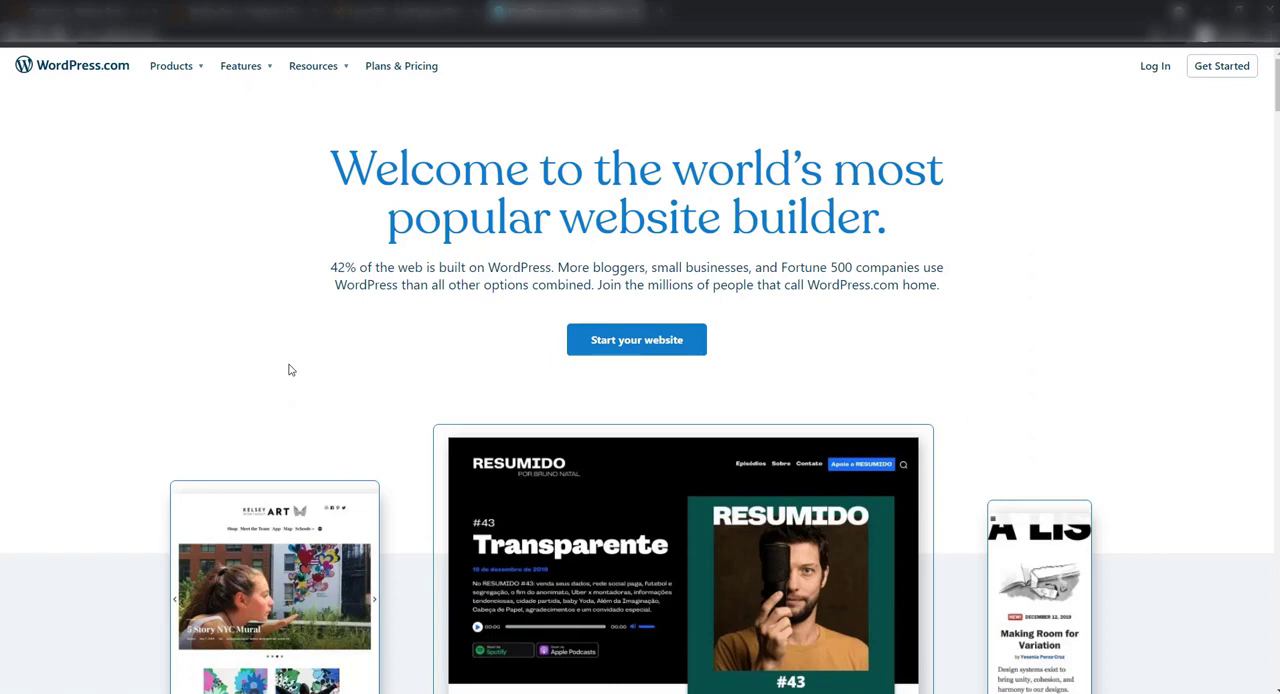
click(1222, 74)
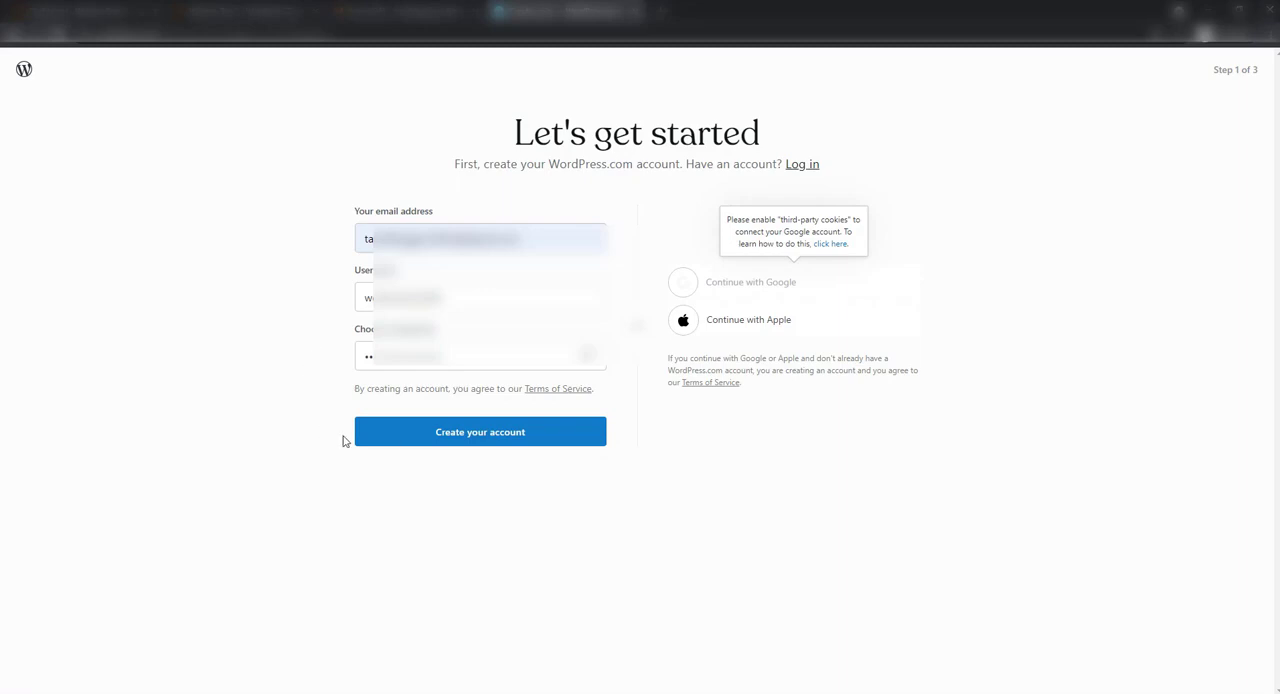
click(481, 433)
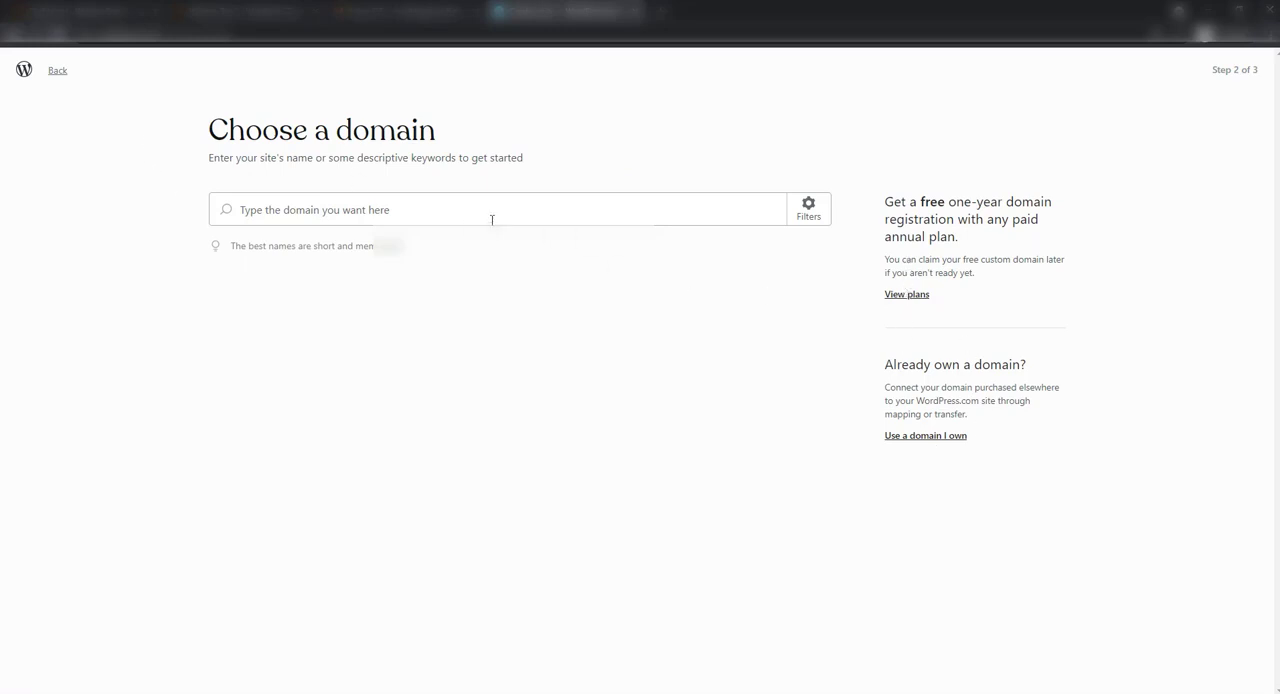
Return to the Website Tamil admin dashboard and search the new plugins directory for "jetpack"
click(214, 14)
click(45, 76)
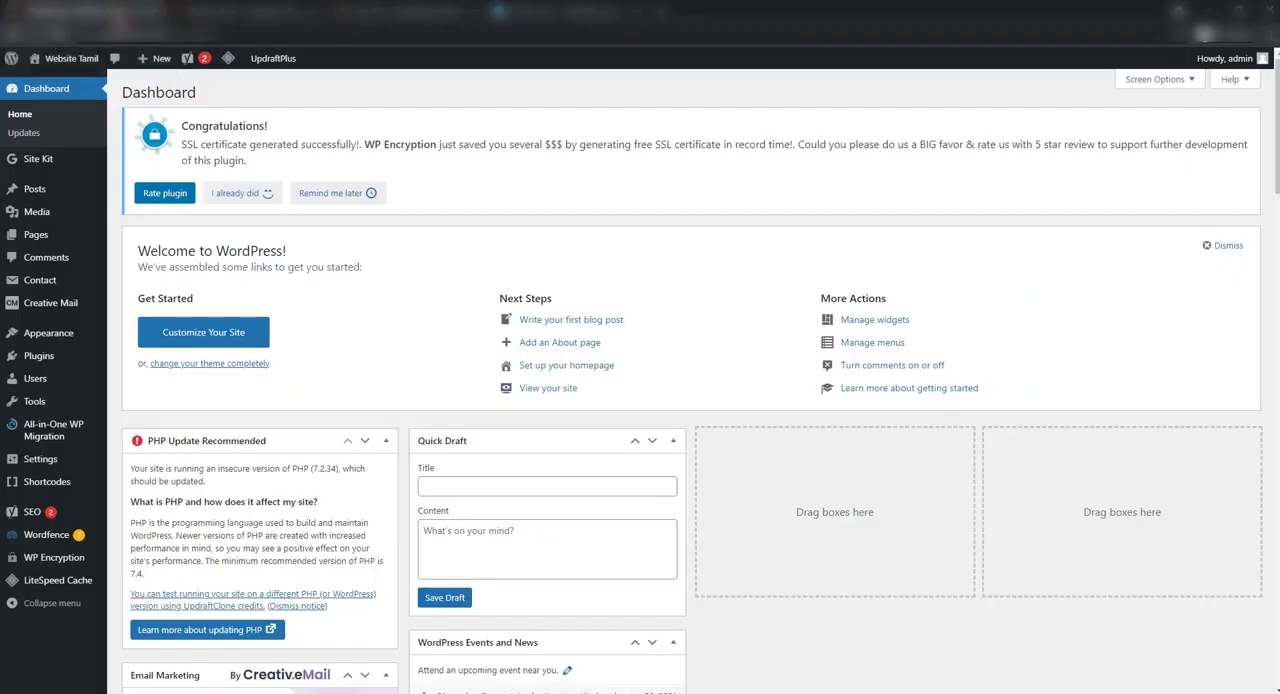
mouse_move(45, 362)
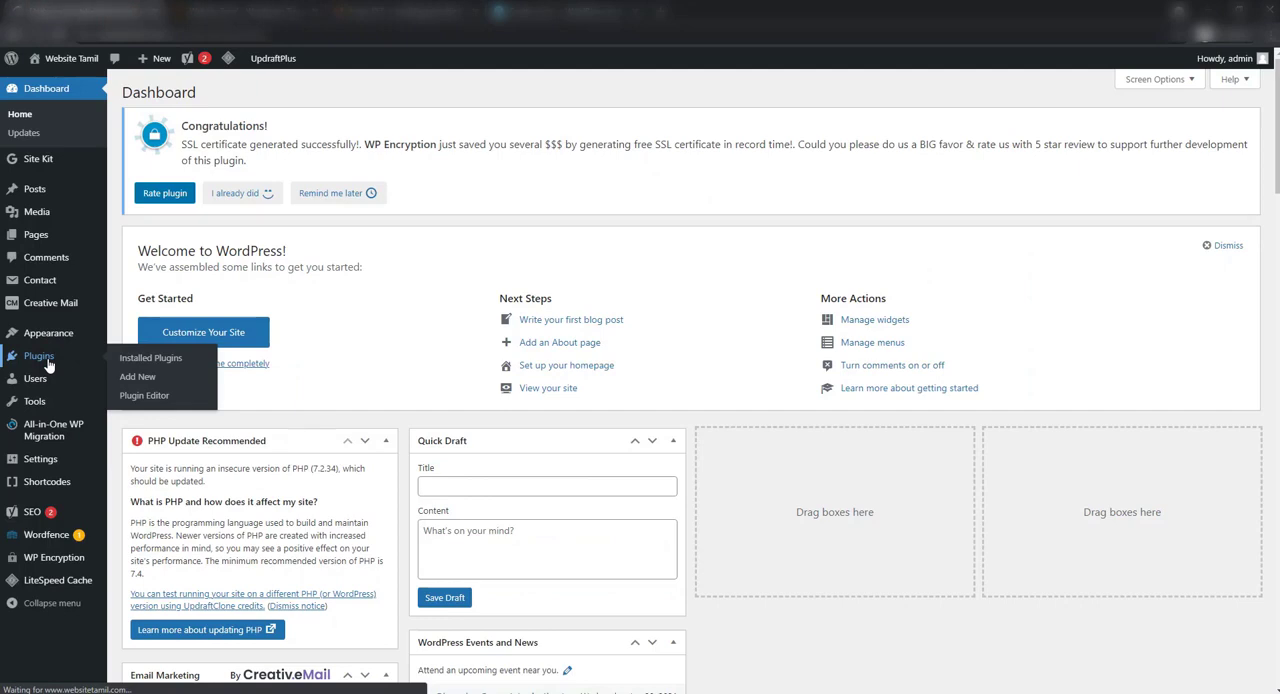
click(137, 377)
click(1140, 243)
text(jetpack)
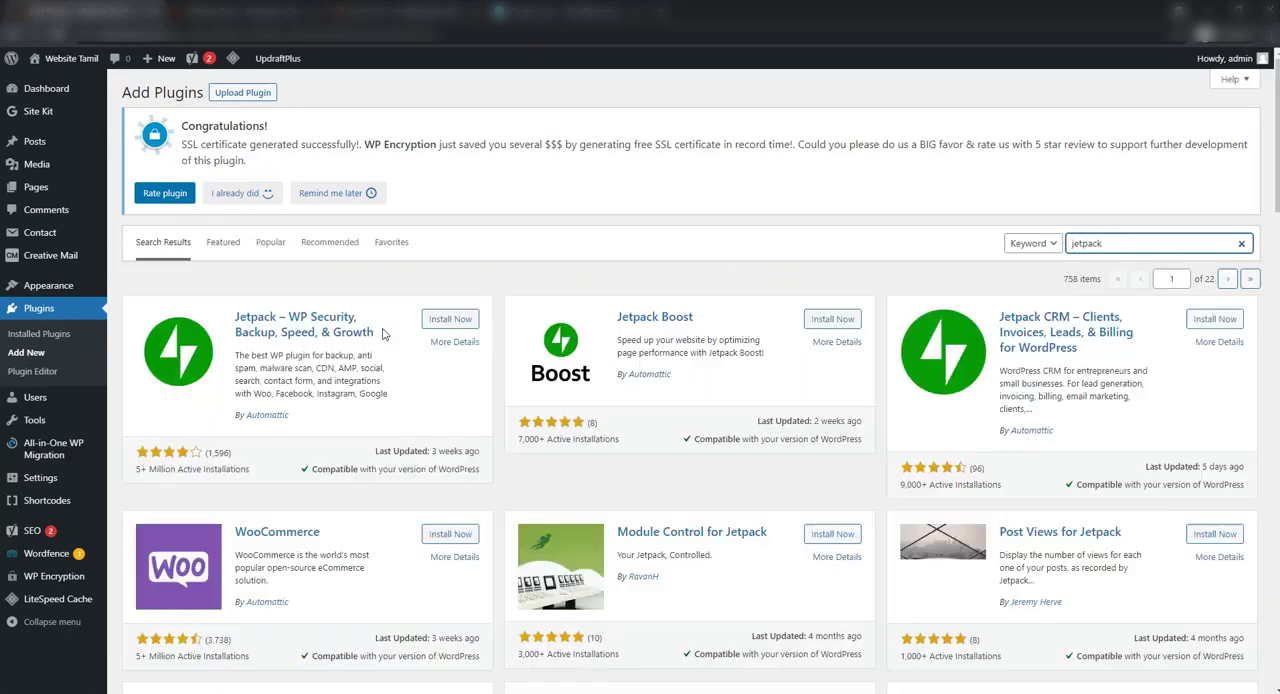
Install and activate the Jetpack – WP Security, Backup, Speed, & Growth plugin and start its setup
click(447, 320)
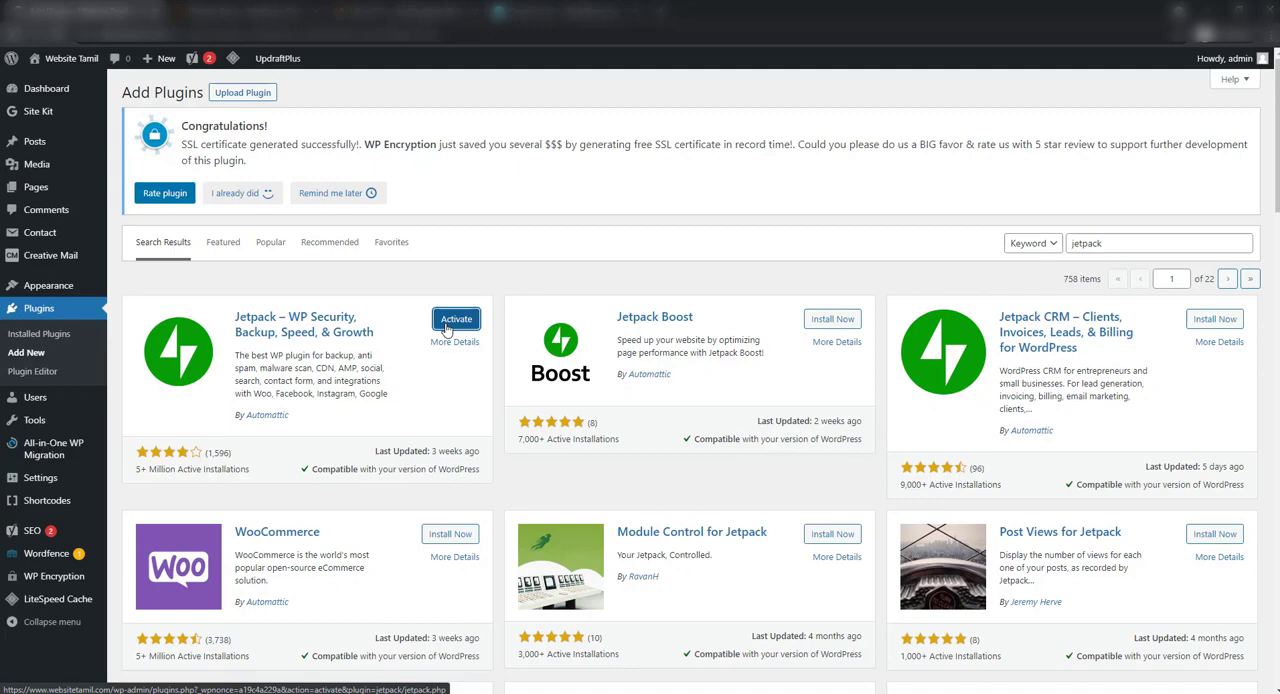
click(446, 326)
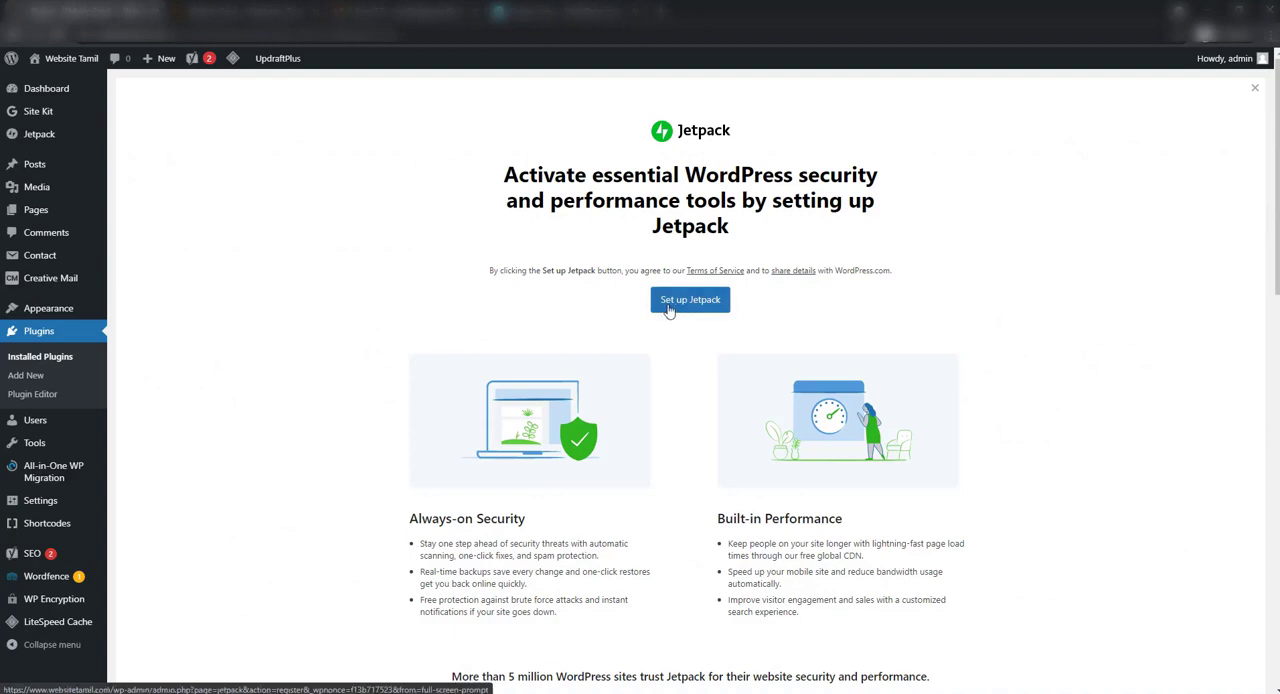
click(687, 302)
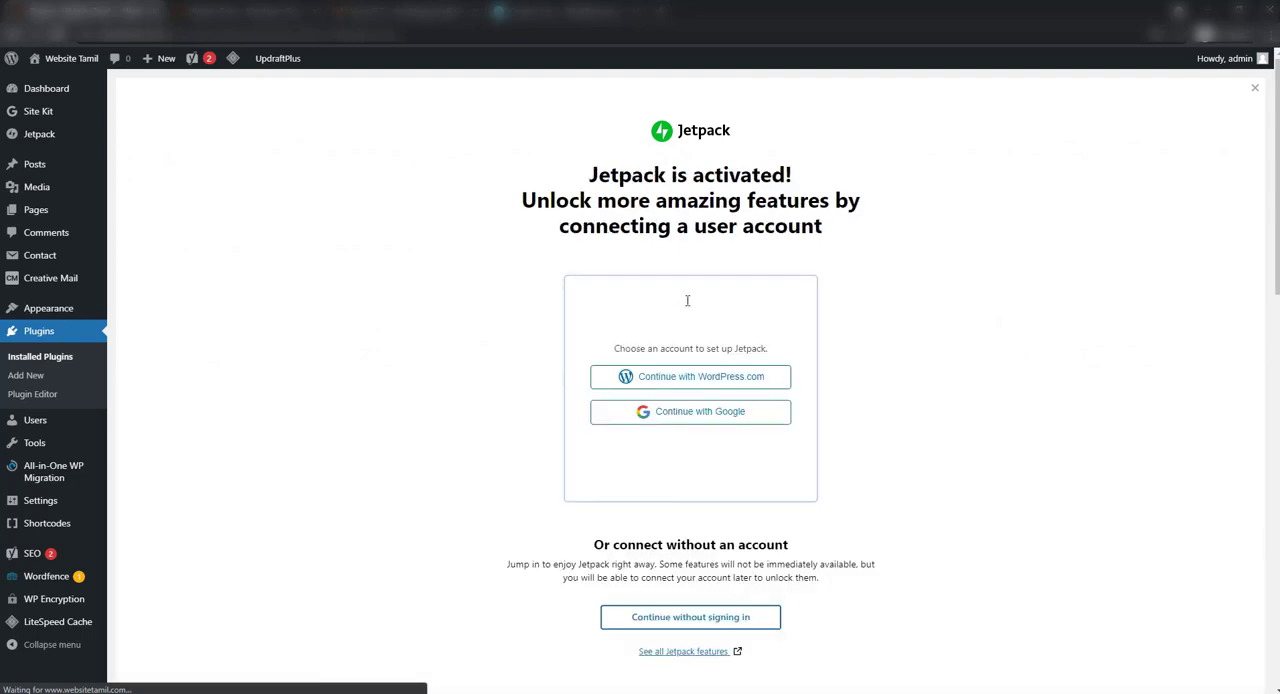
Connect Jetpack through WordPress.com, logging in with the account email and password, and approve the site connection
click(727, 388)
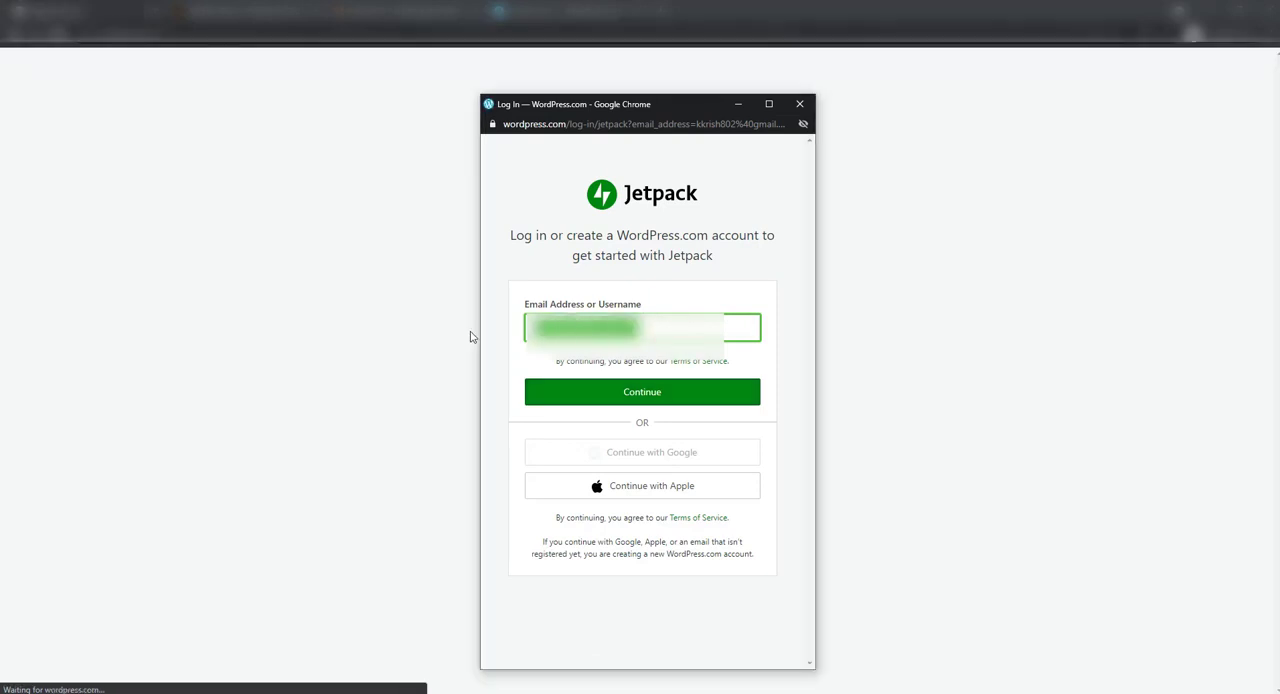
click(687, 403)
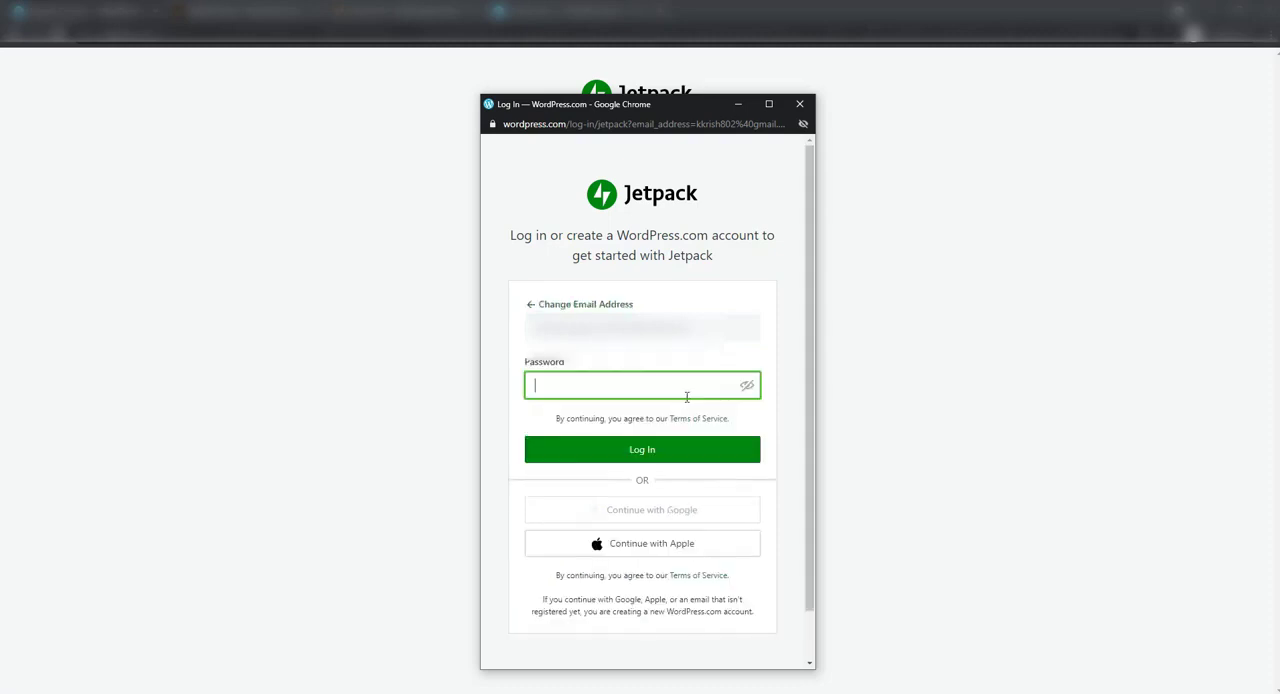
text(••••••••••••••••••)
key(Return)
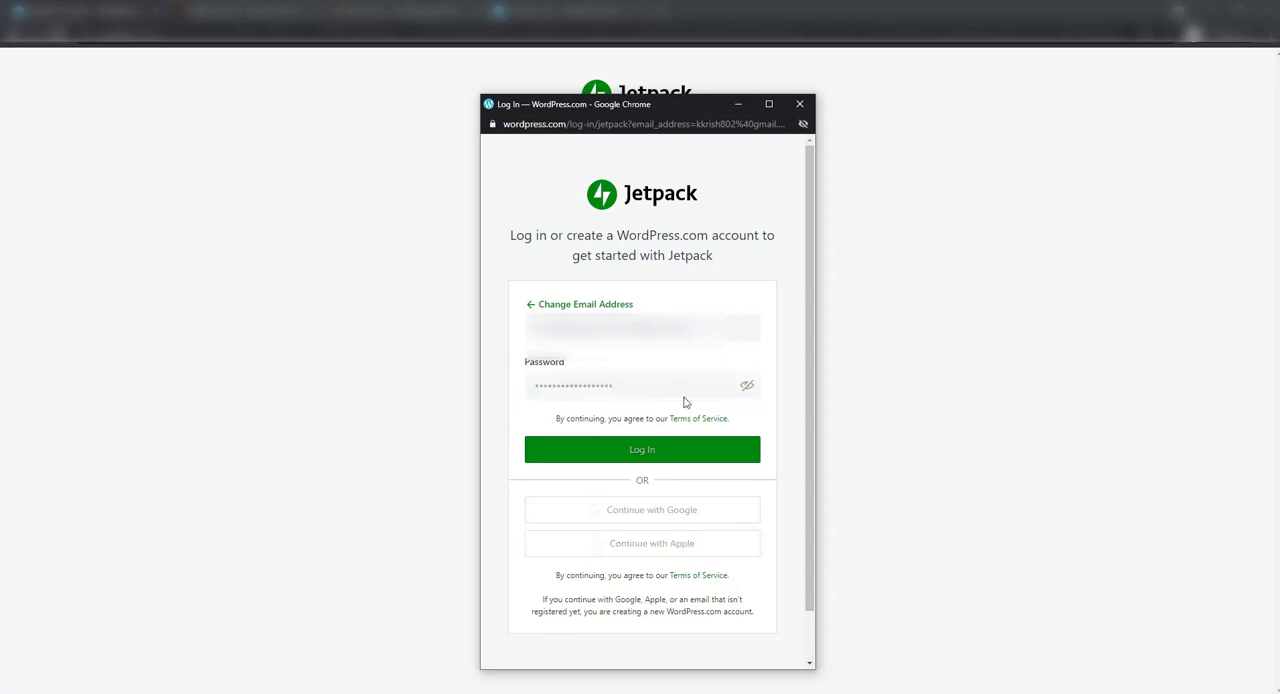
click(662, 455)
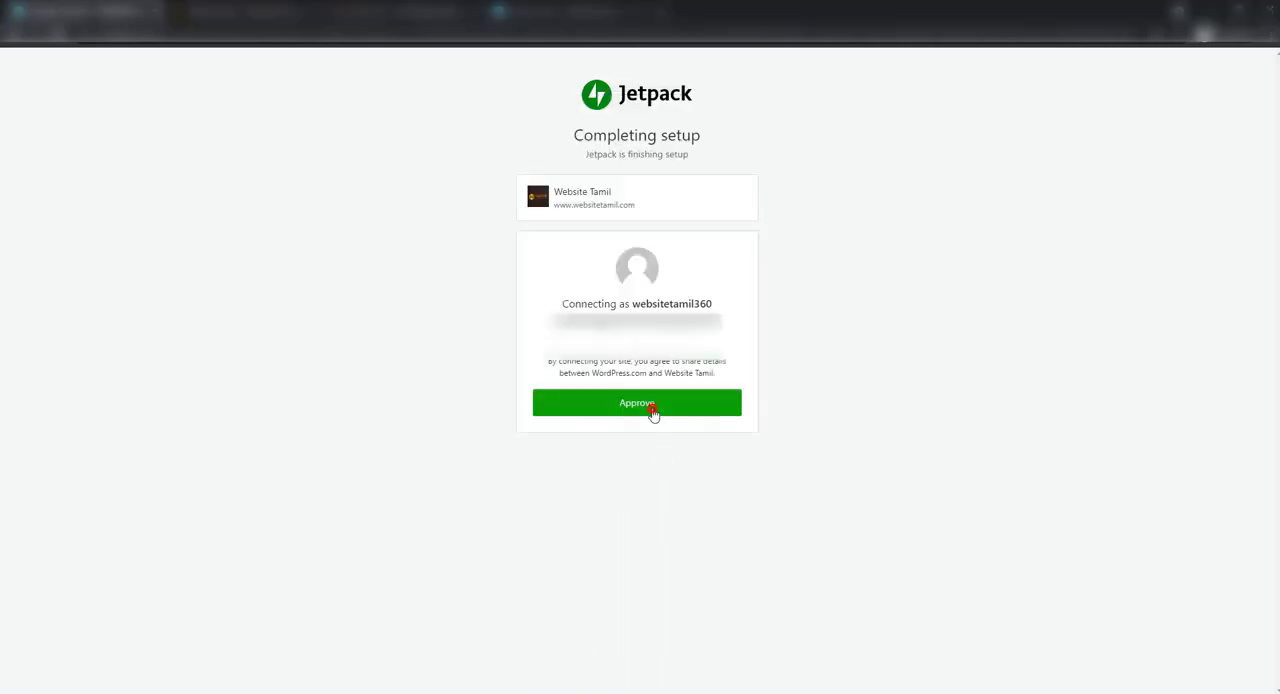
click(654, 408)
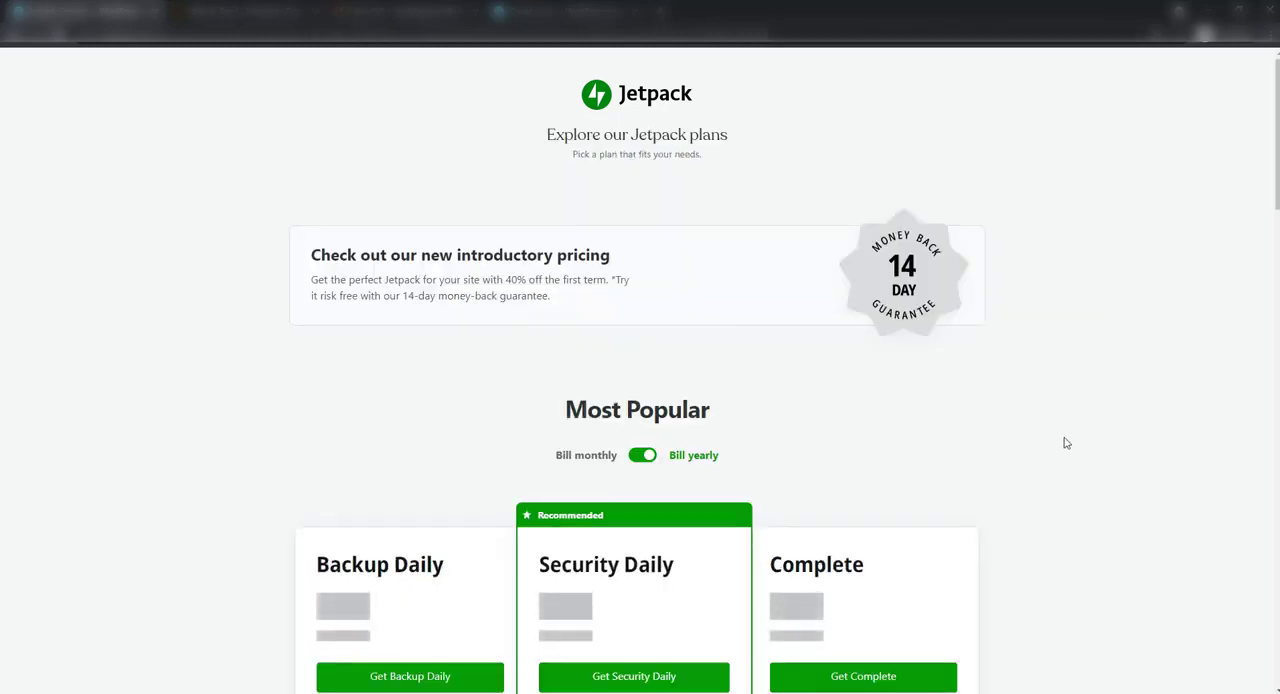
Choose the Jetpack Free plan for the site
scroll(1064, 442, down, 4)
scroll(1064, 442, down, 5)
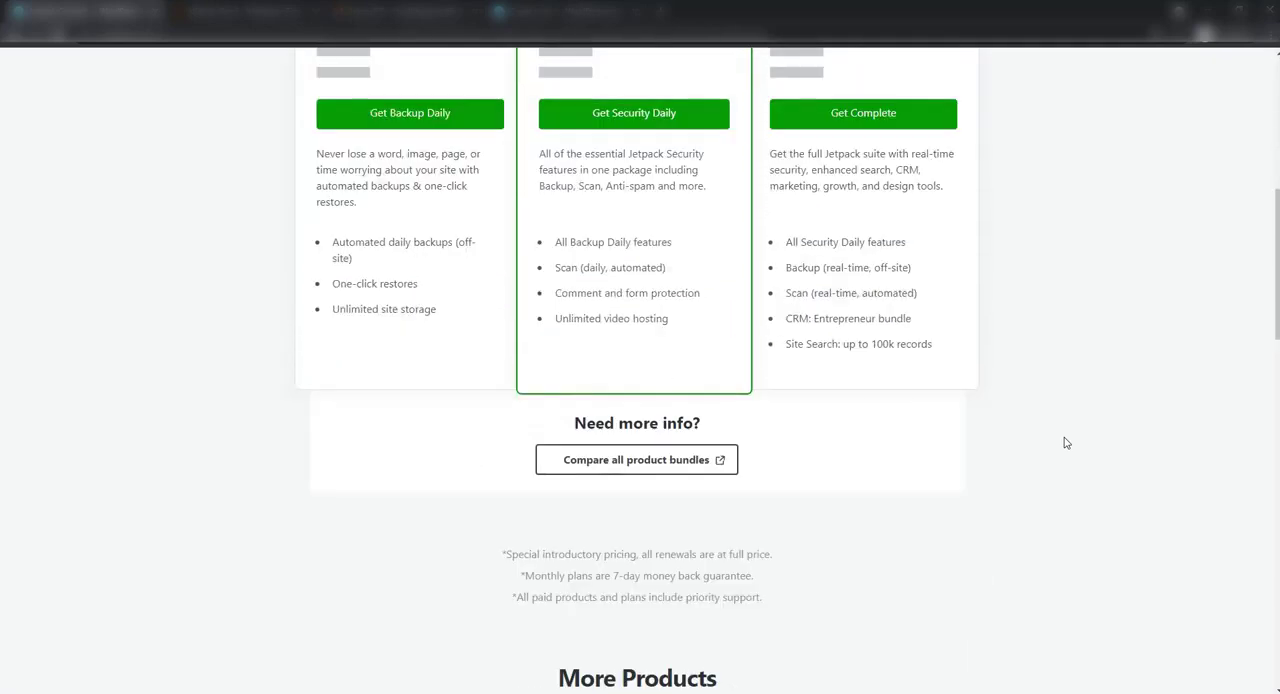
scroll(1066, 442, down, 10)
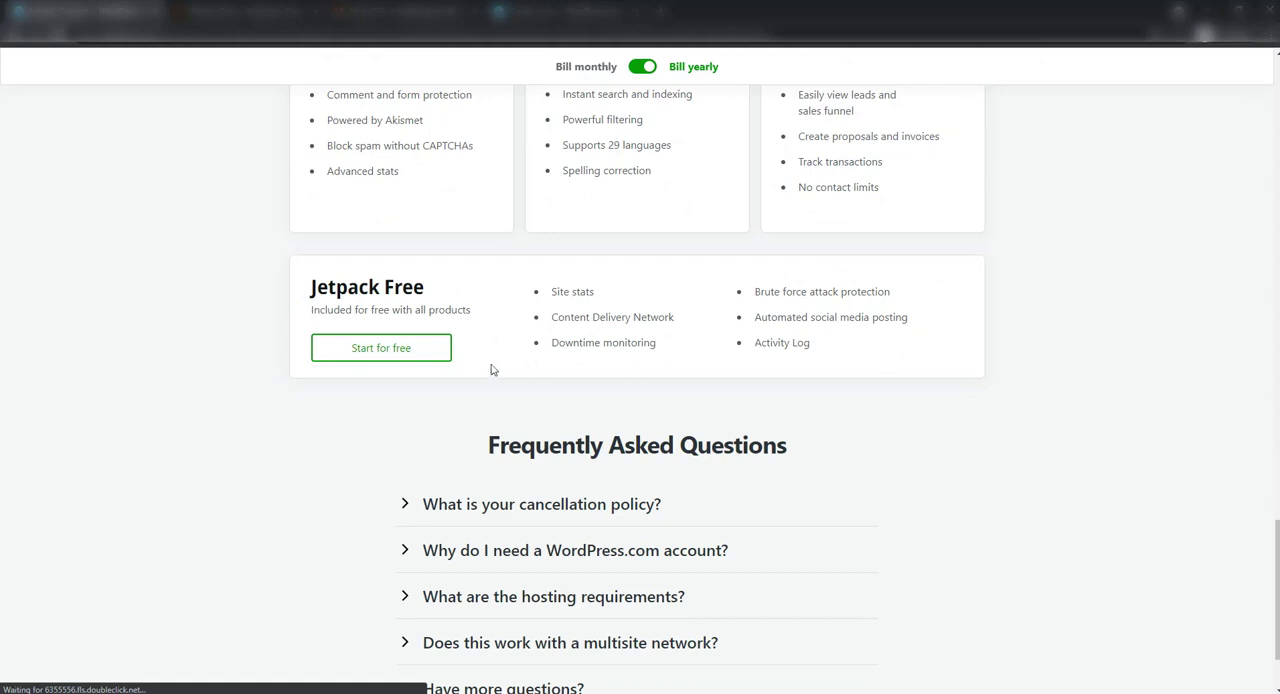
click(394, 358)
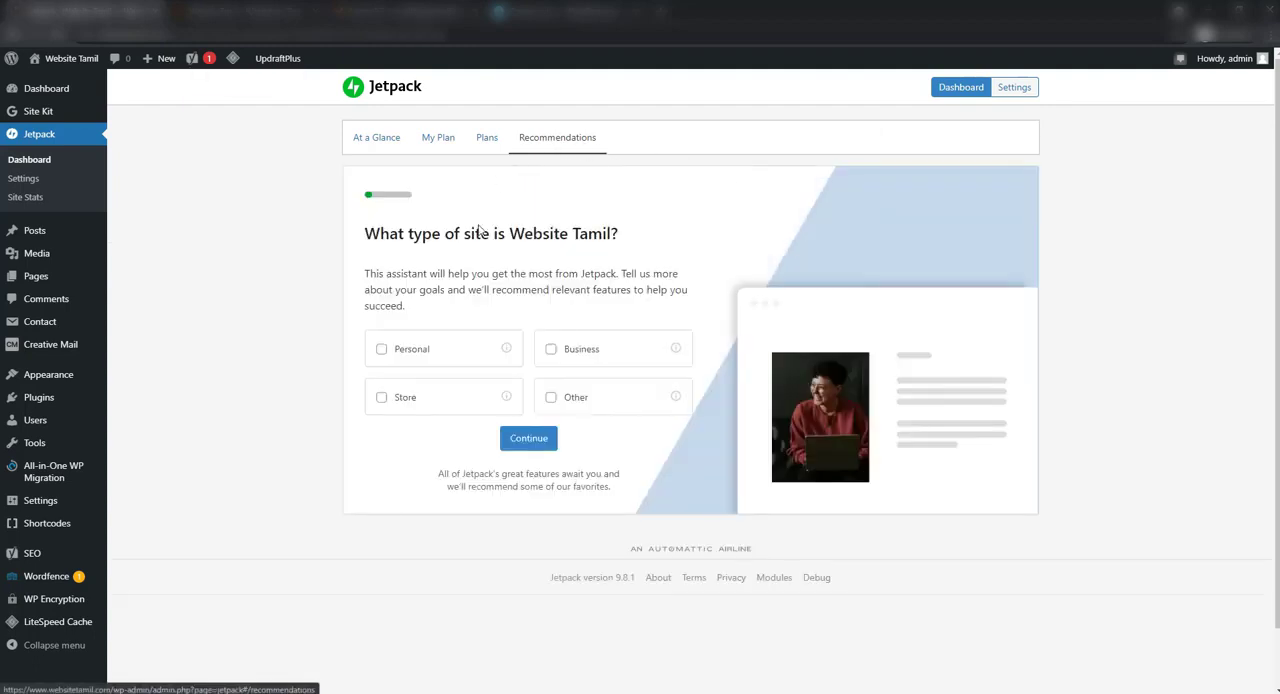
Set the site type to Personal and enable the recommended Downtime Monitoring, Related Posts and Site Accelerator
click(404, 354)
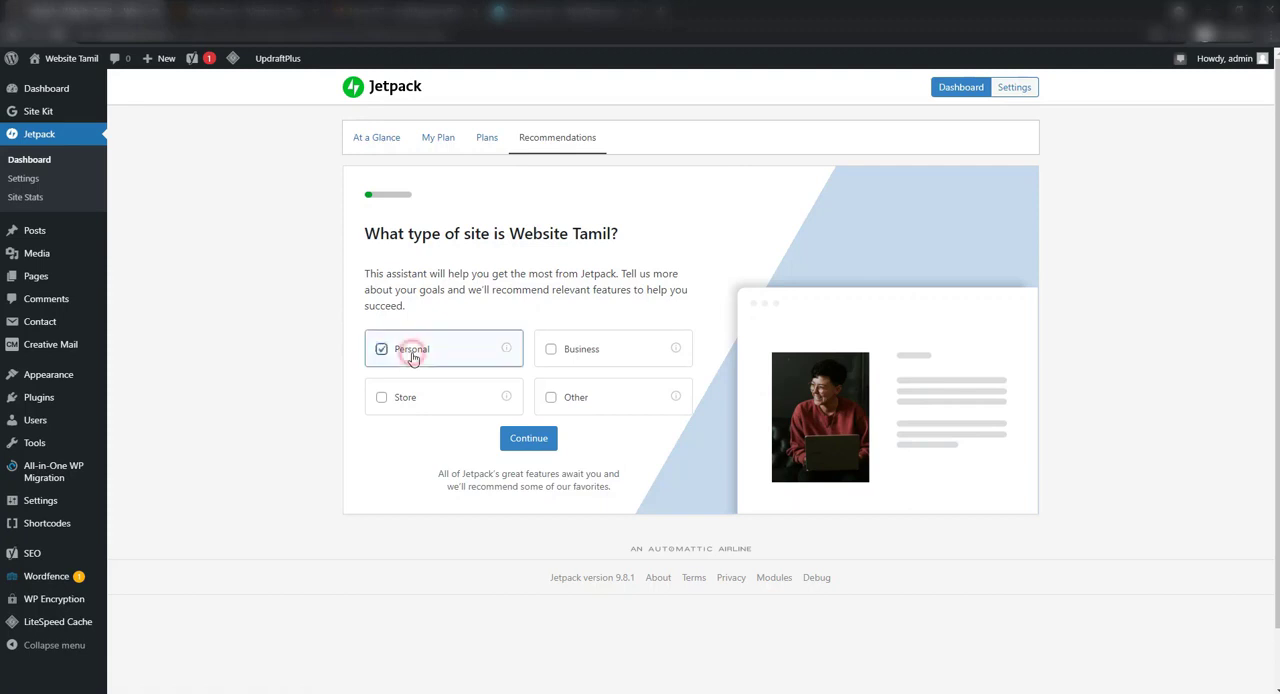
click(524, 437)
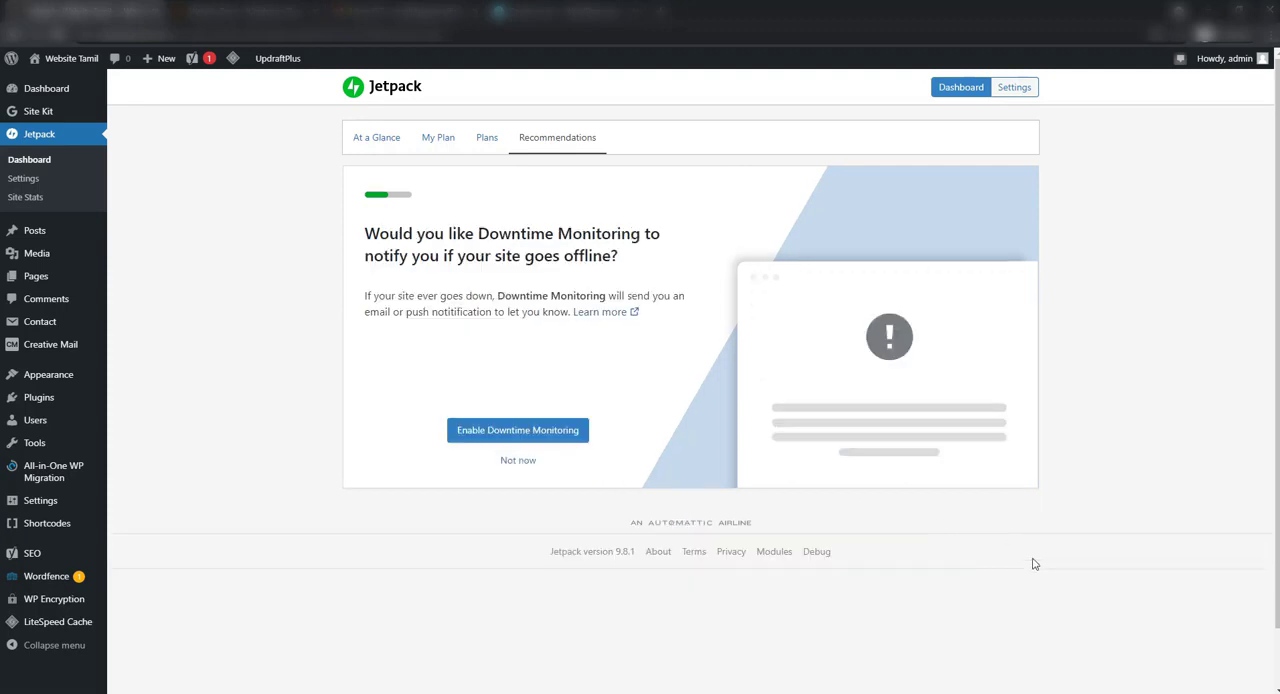
click(519, 434)
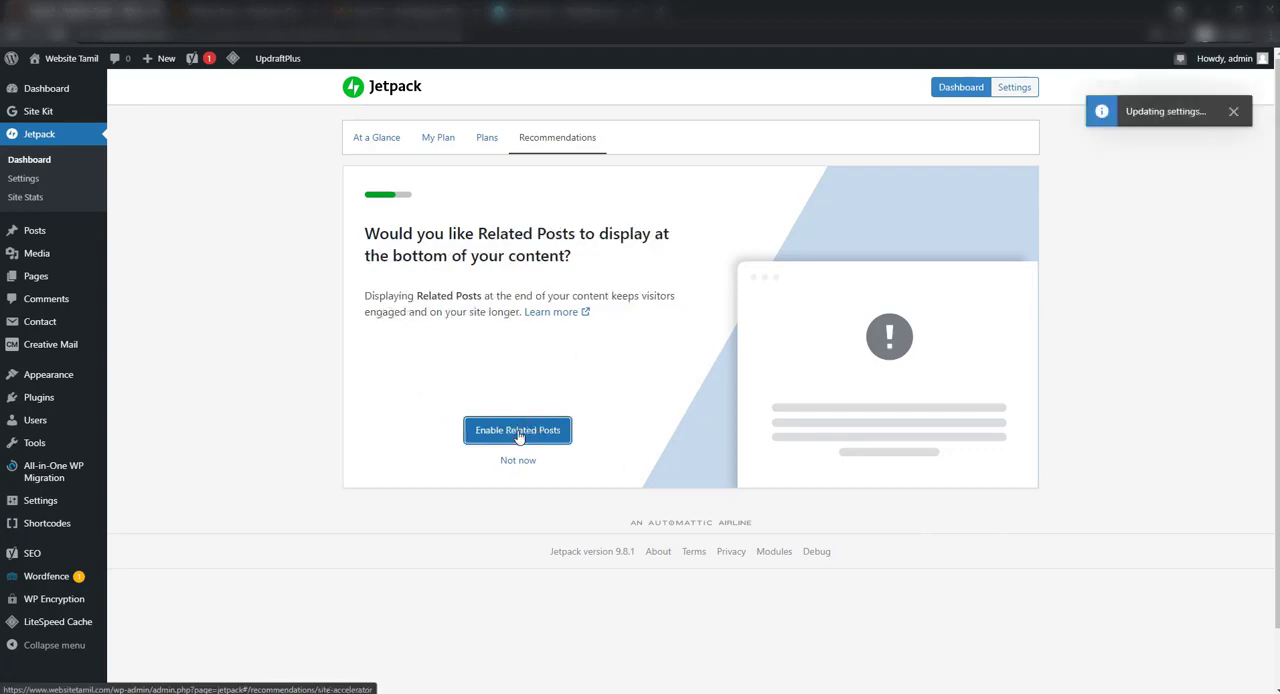
click(524, 437)
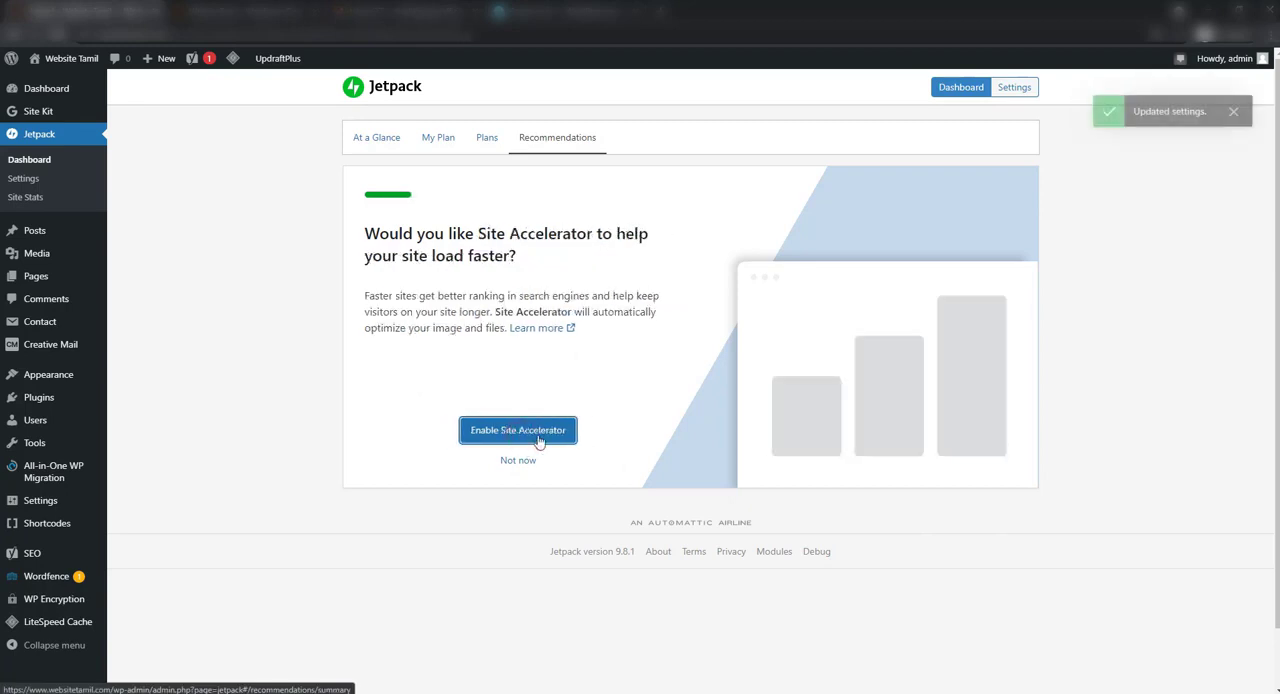
click(538, 440)
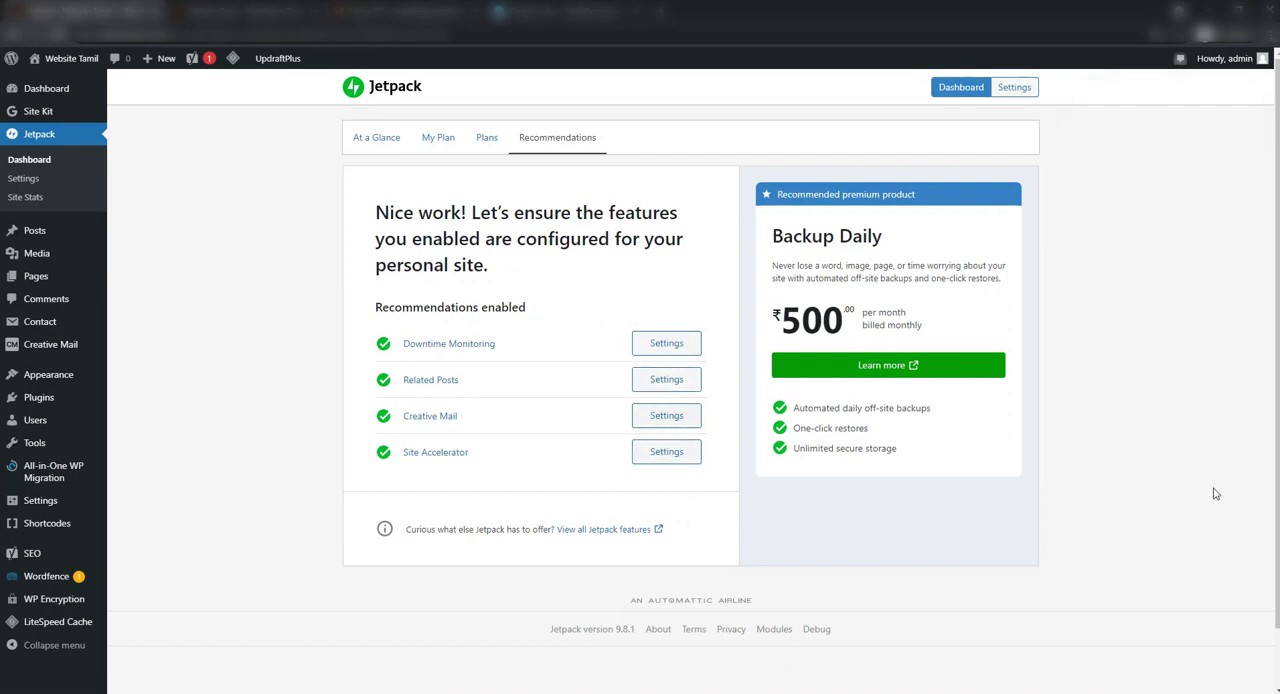
Turn on brute force protection in Jetpack's Security settings
scroll(828, 471, down, 1)
scroll(720, 360, up, 1)
scroll(686, 331, down, 1)
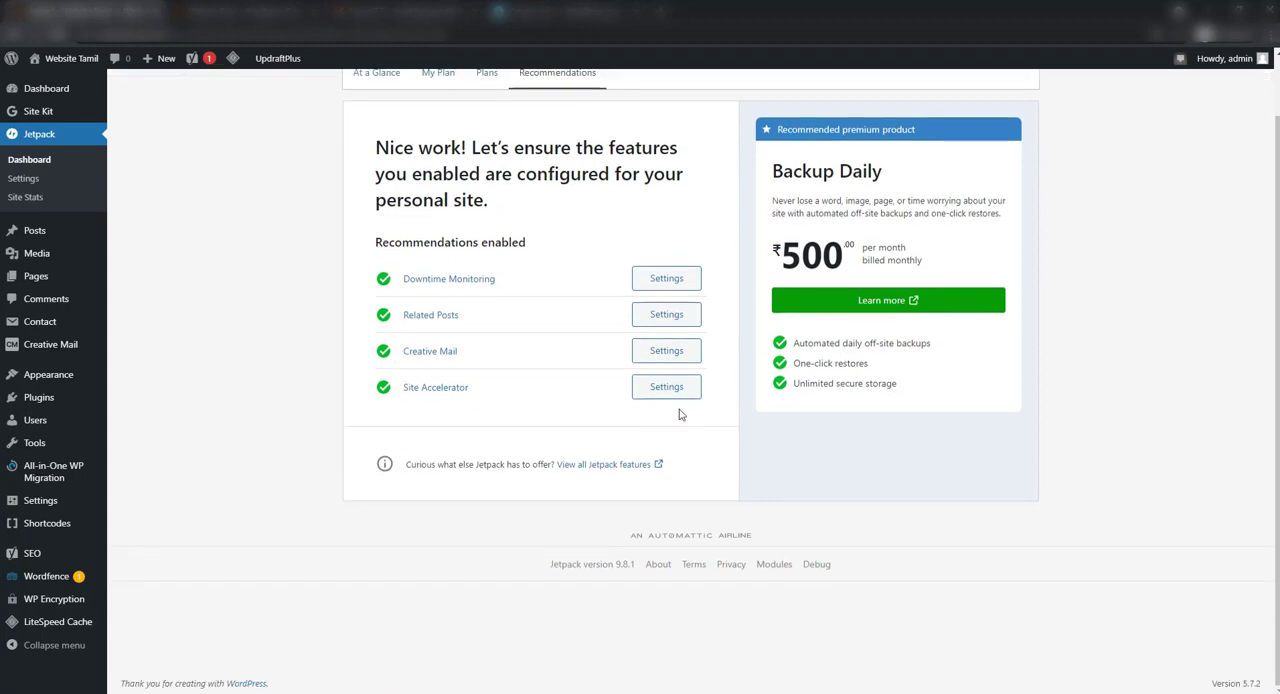
scroll(679, 414, up, 1)
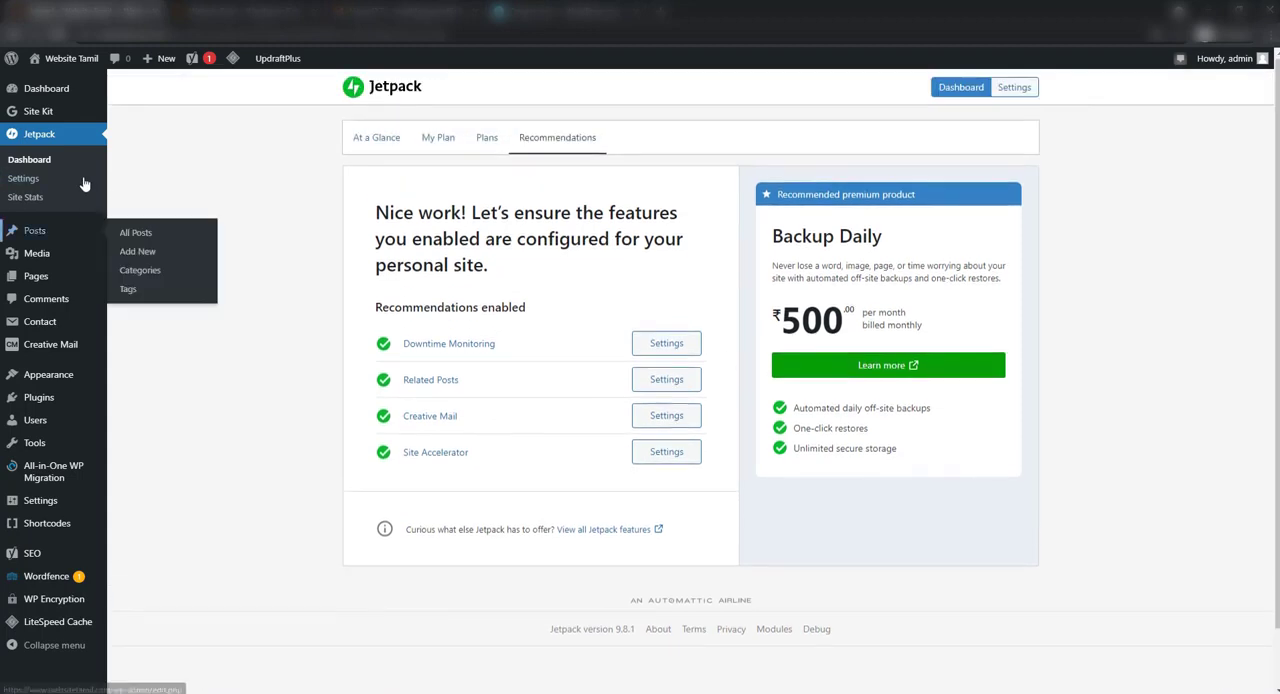
click(15, 184)
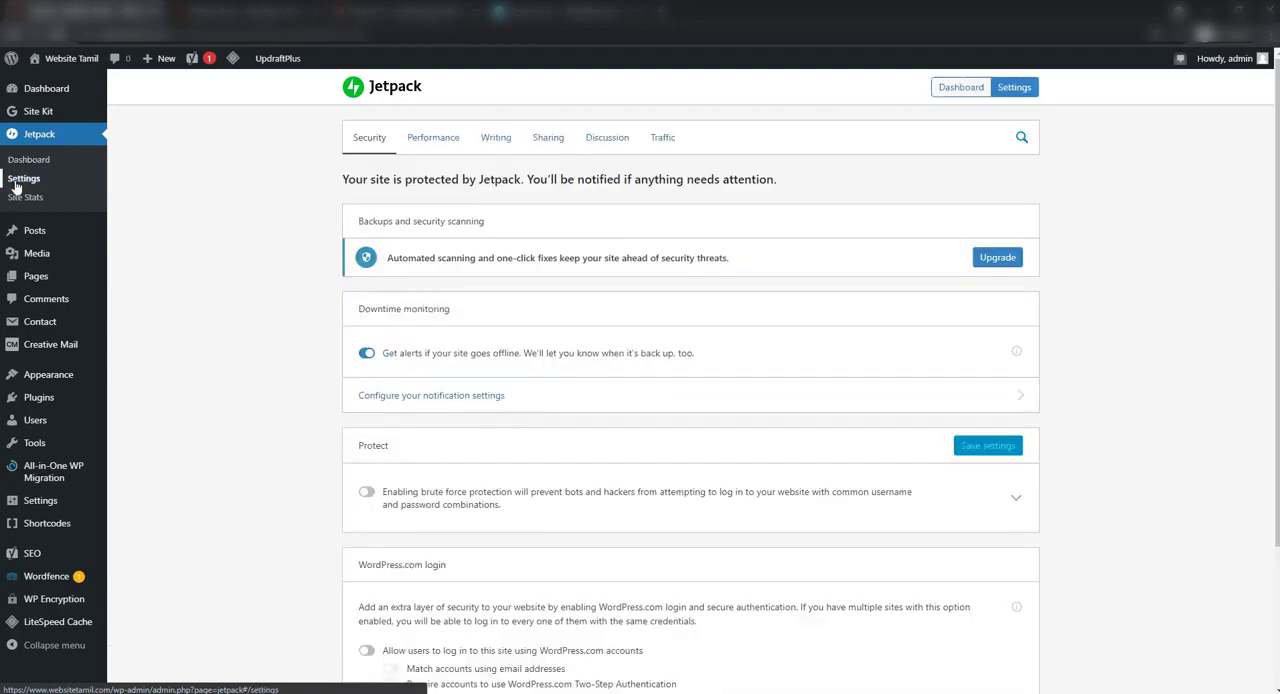
scroll(380, 314, down, 2)
scroll(386, 294, up, 1)
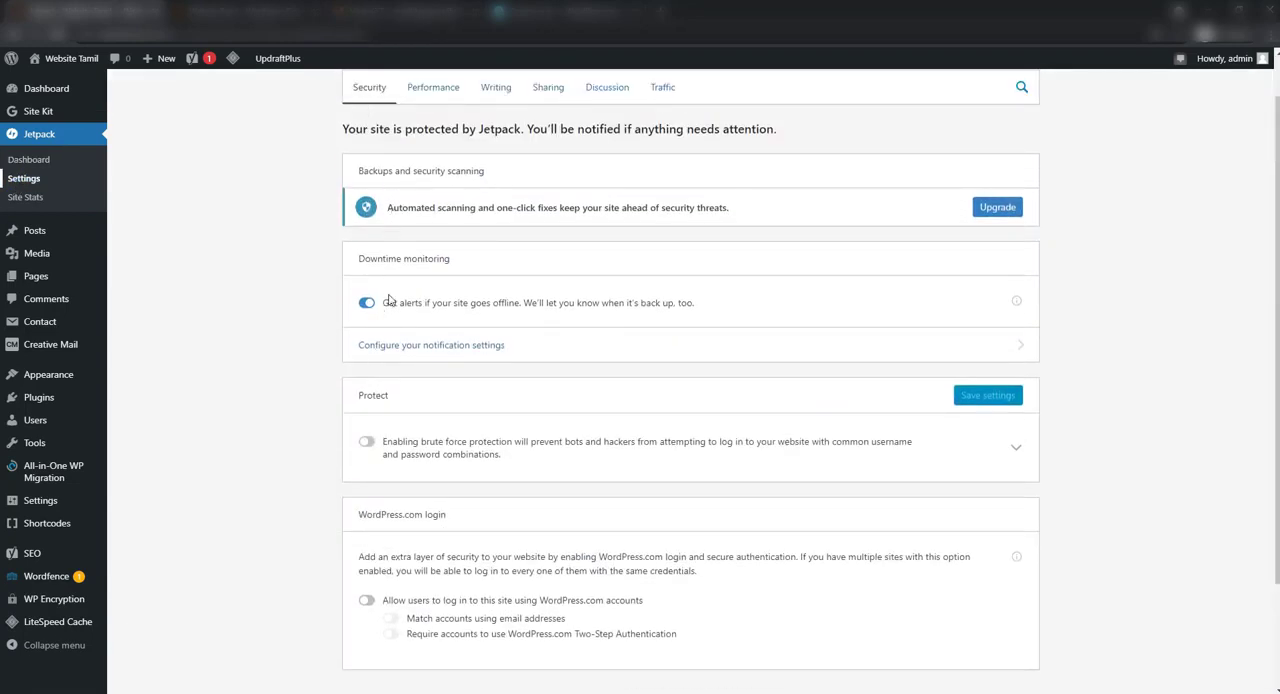
scroll(377, 421, down, 1)
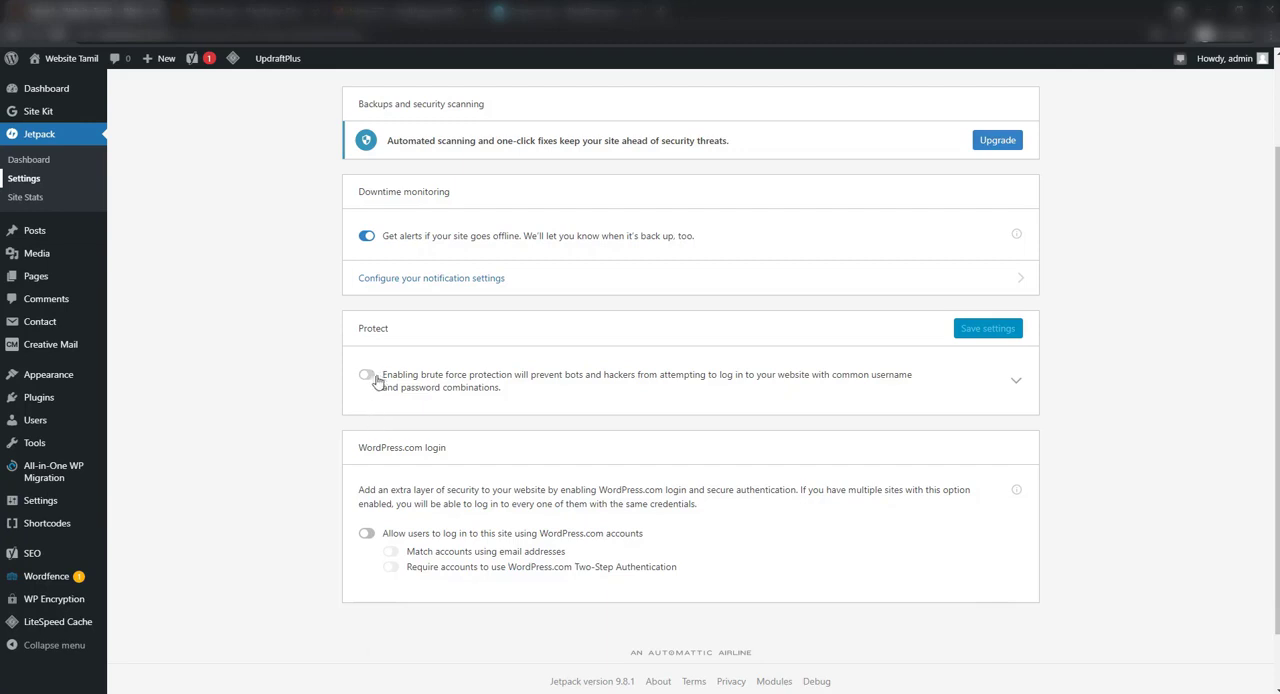
click(372, 376)
click(369, 375)
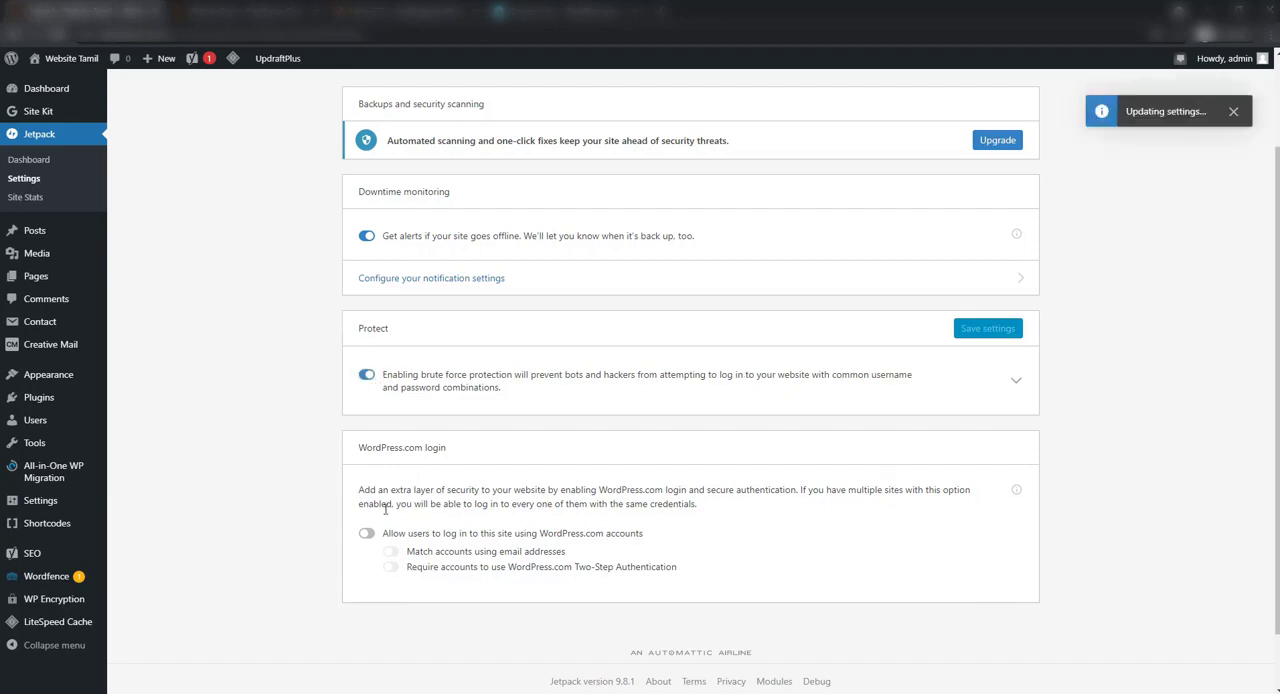
Enable Lazy Loading for images in Jetpack's Performance settings
scroll(558, 558, up, 2)
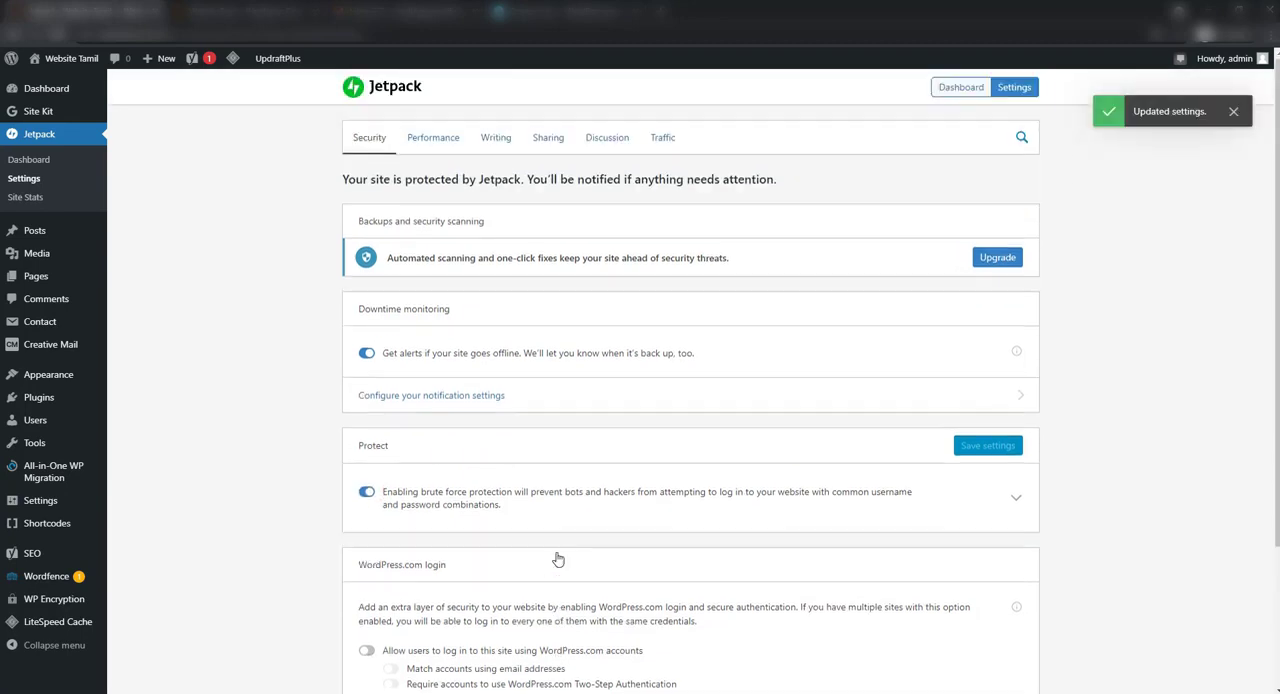
click(440, 138)
scroll(680, 447, down, 2)
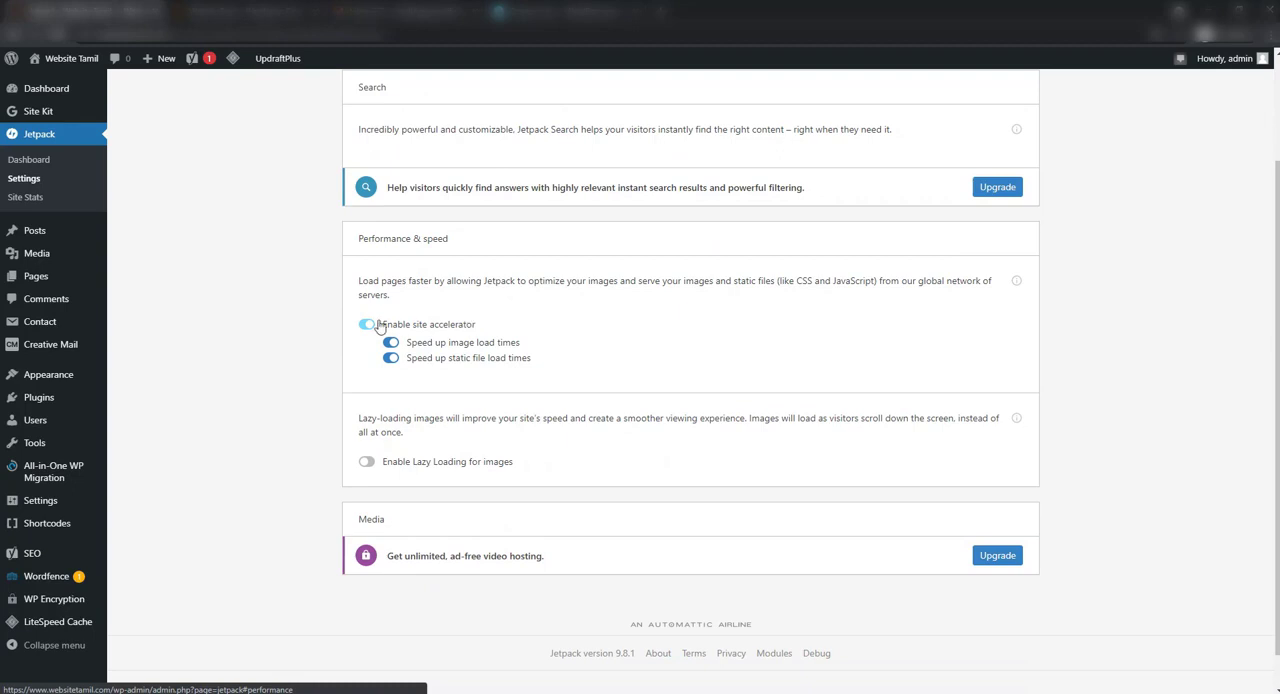
click(370, 465)
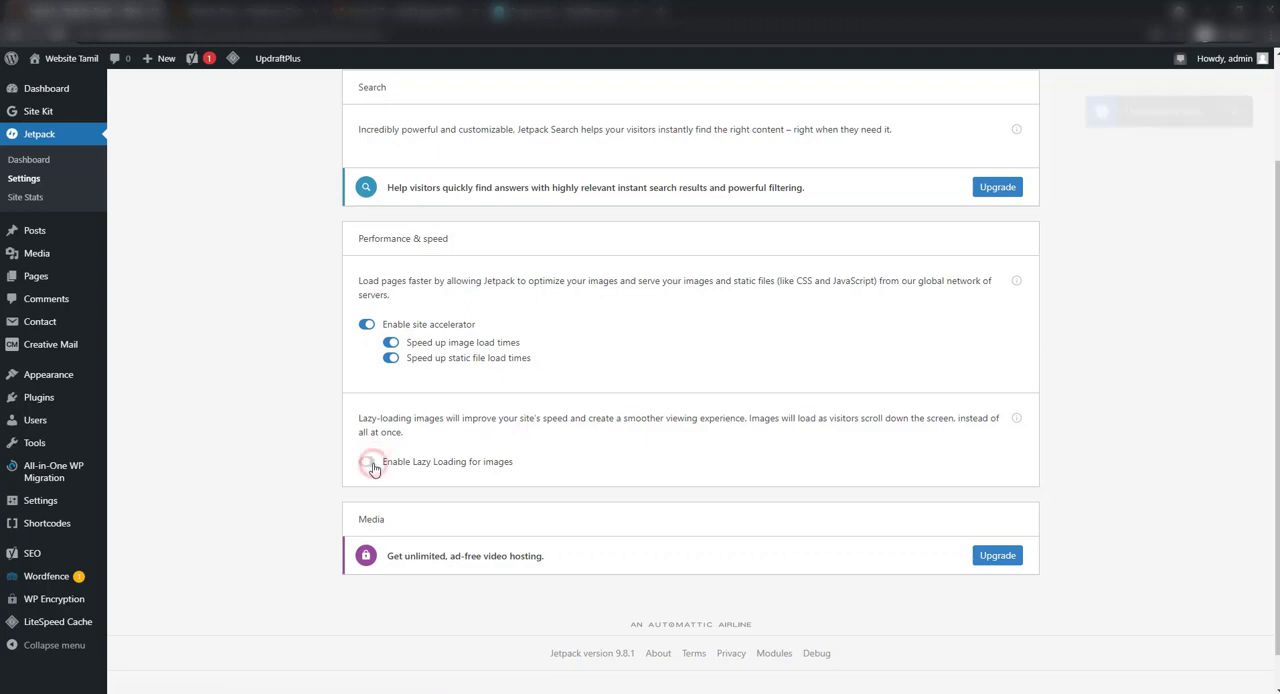
Look over Jetpack's Writing settings and turn on automatic sharing of posts to social networks in the Sharing settings
scroll(1000, 447, up, 2)
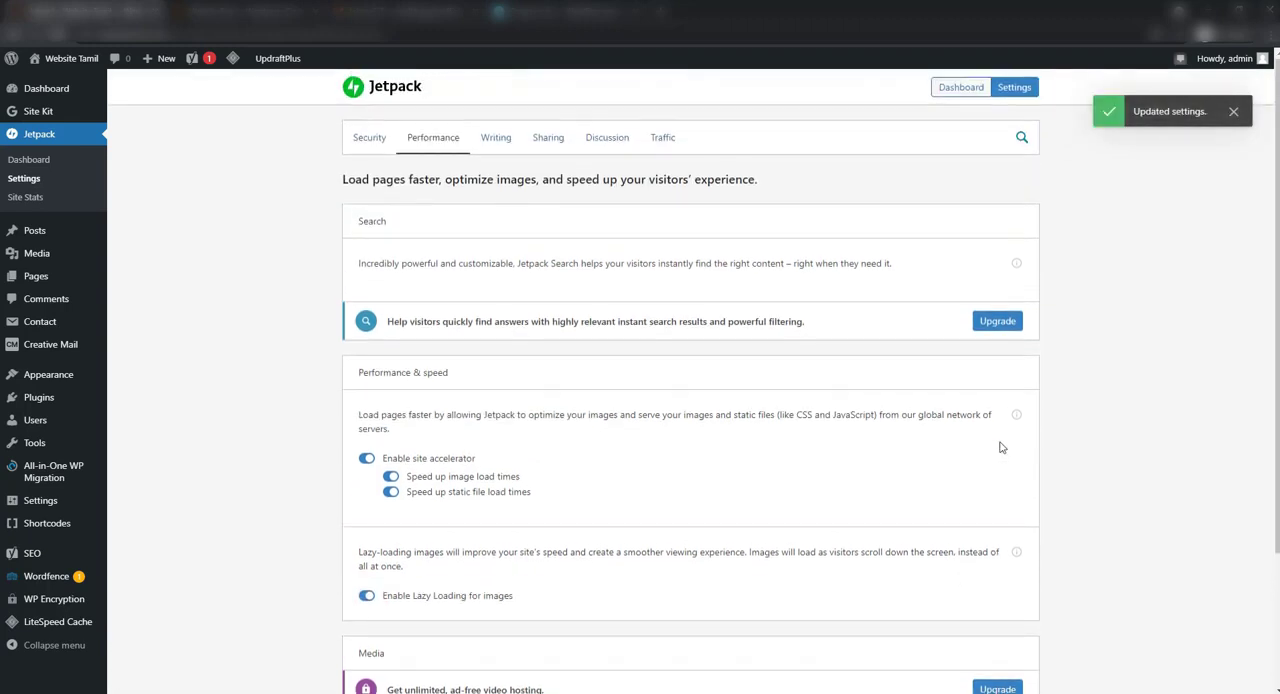
click(487, 145)
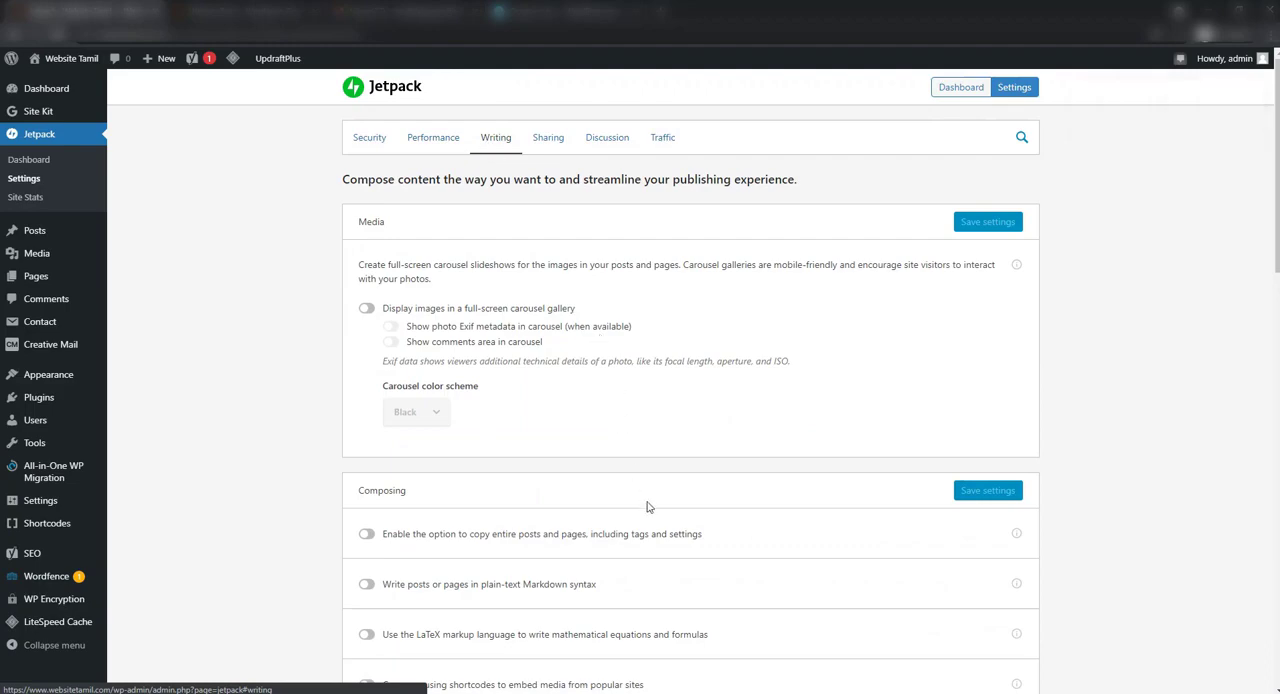
scroll(649, 425, down, 7)
scroll(646, 507, up, 3)
scroll(646, 507, up, 5)
click(557, 146)
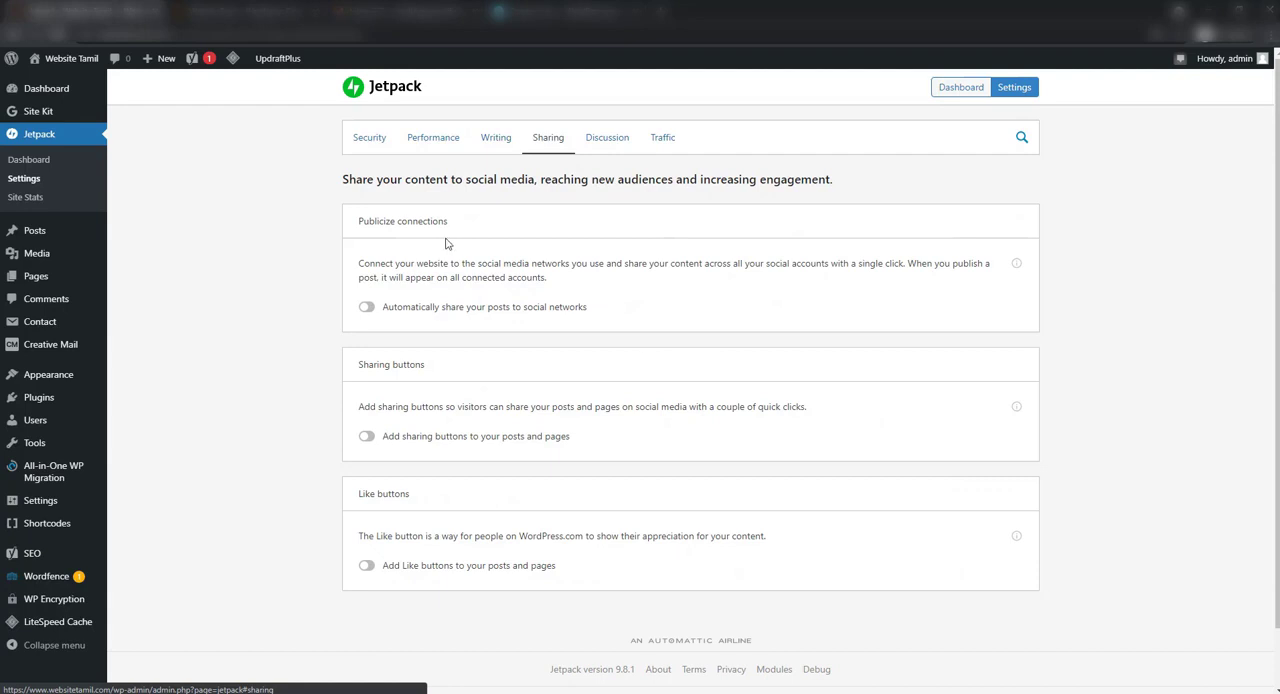
click(432, 312)
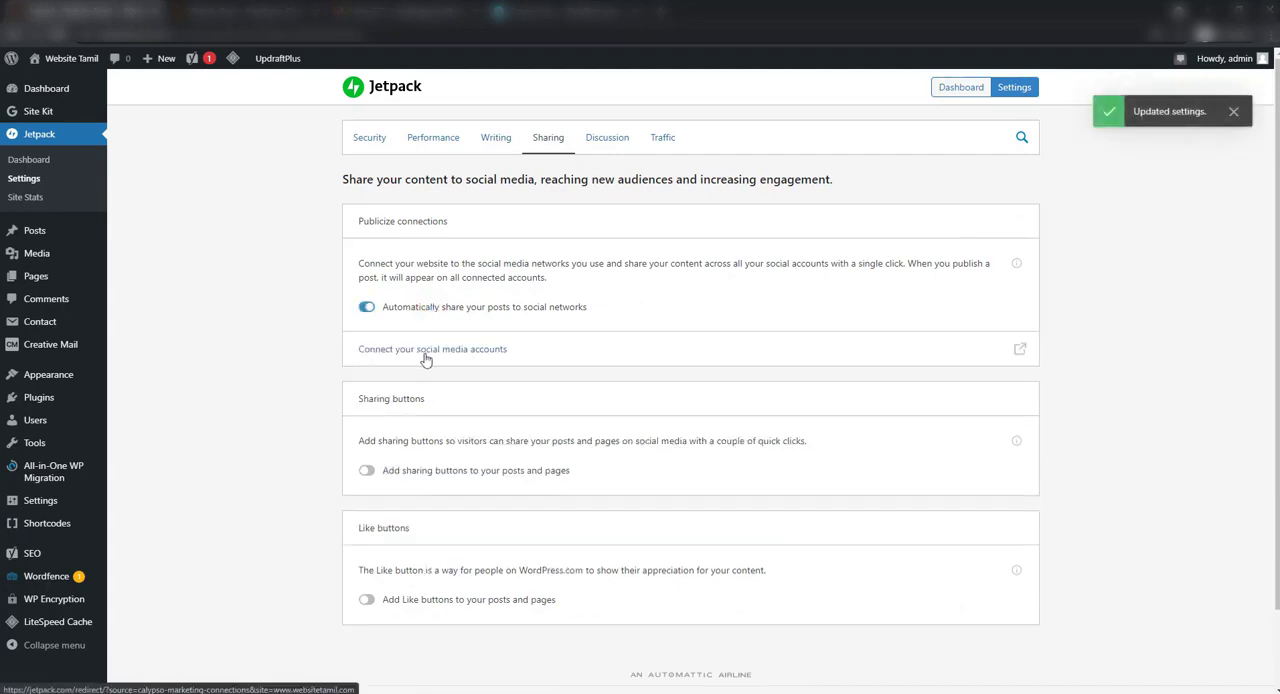
View the social media account connections page, and enable Like buttons and sharing buttons for posts and pages in Jetpack's Sharing settings
click(425, 355)
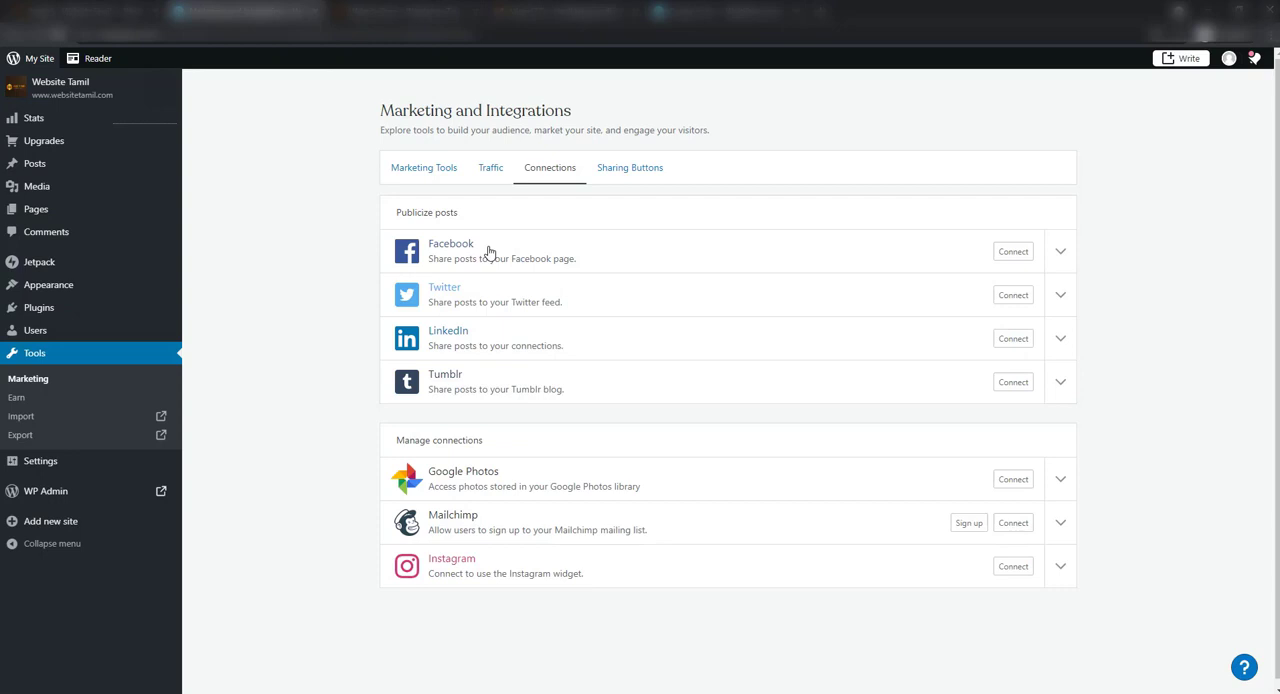
click(72, 14)
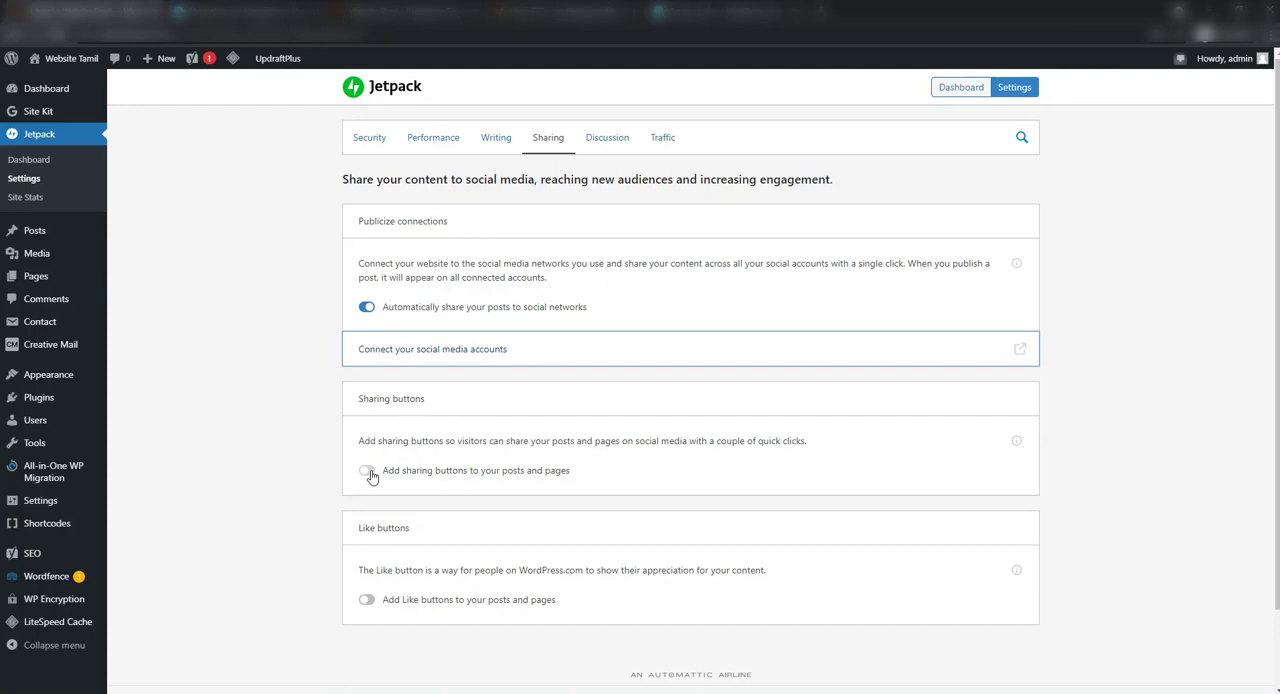
click(368, 602)
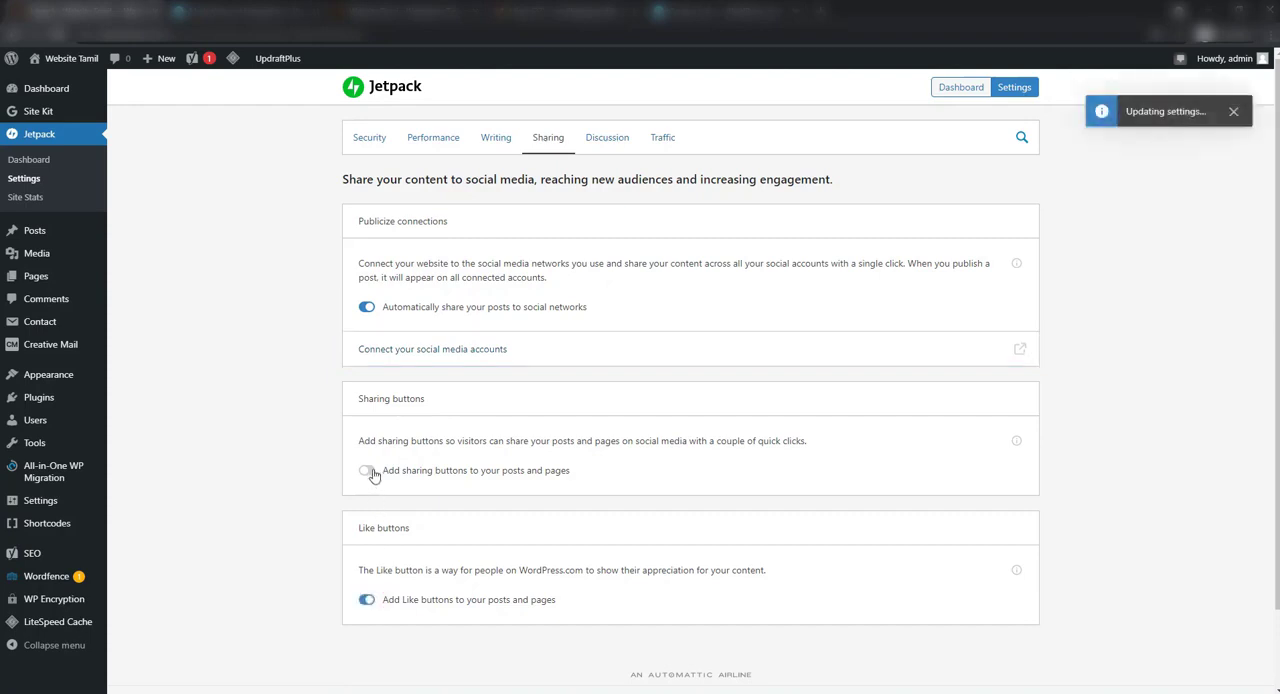
click(370, 472)
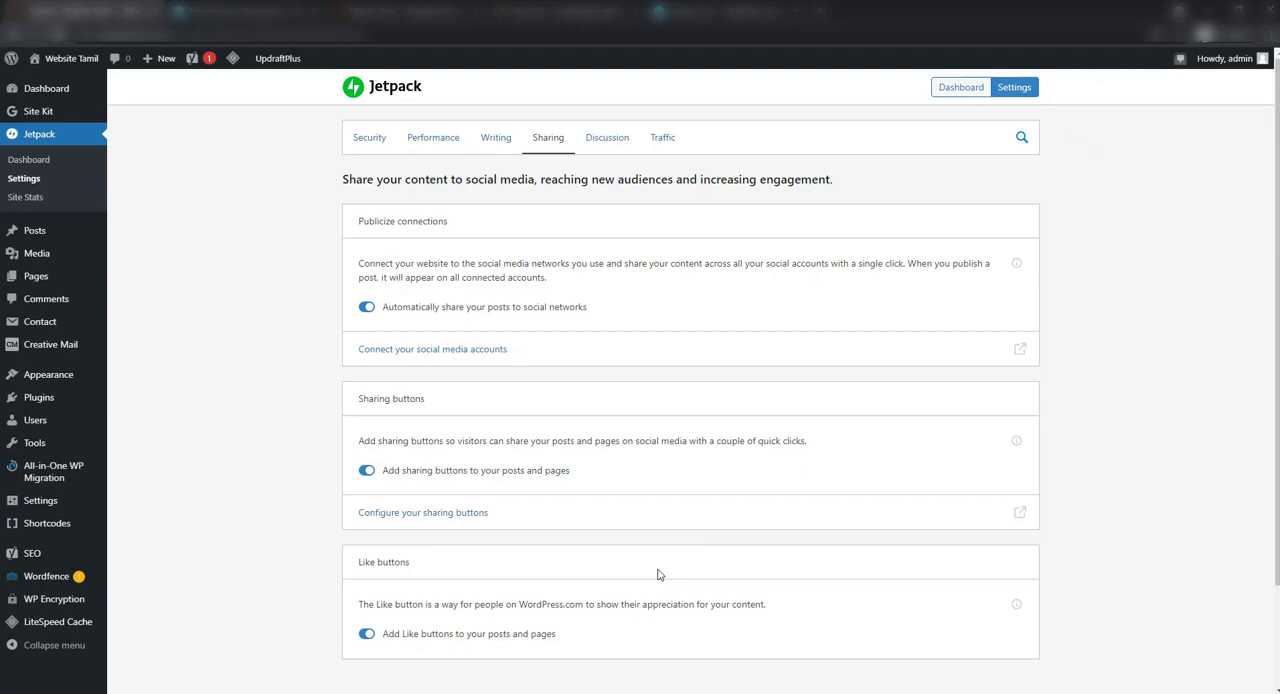
Look over the comment and email subscription options in Jetpack's Discussion settings
click(607, 138)
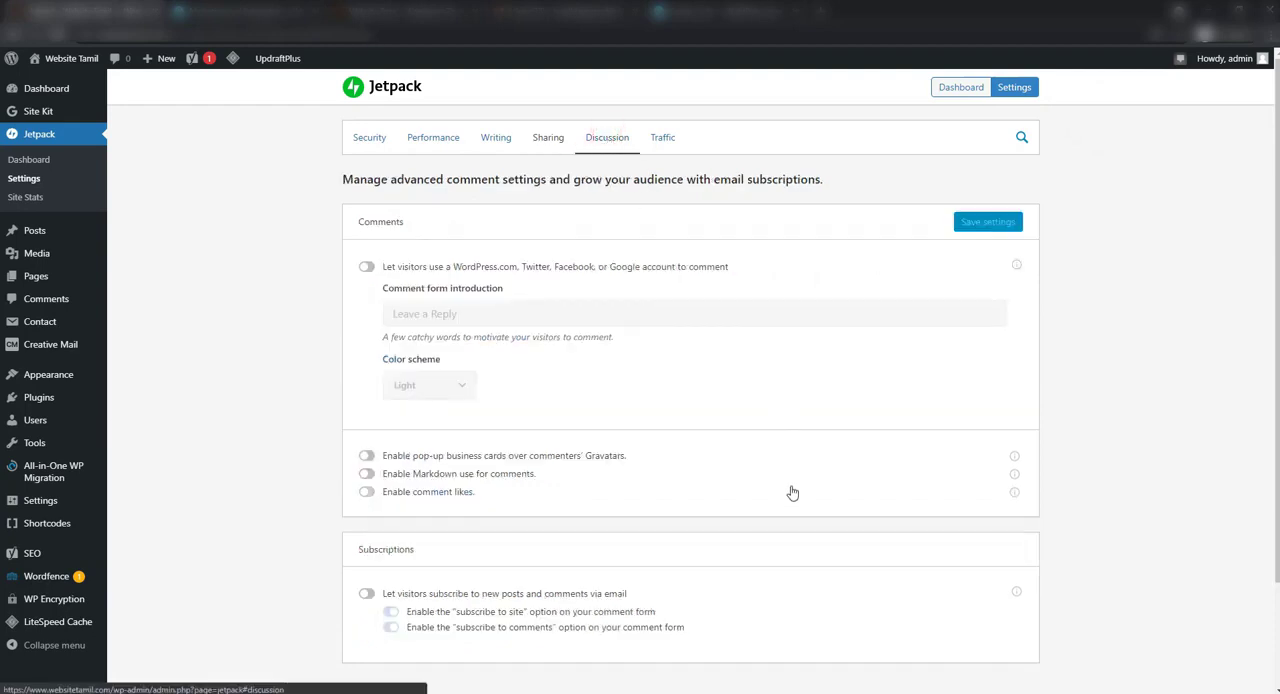
scroll(792, 492, down, 2)
scroll(792, 492, up, 2)
Review Jetpack's Traffic settings for related posts, Google Analytics, site stats, WP.me shortlinks, XML sitemaps and site verification
click(672, 144)
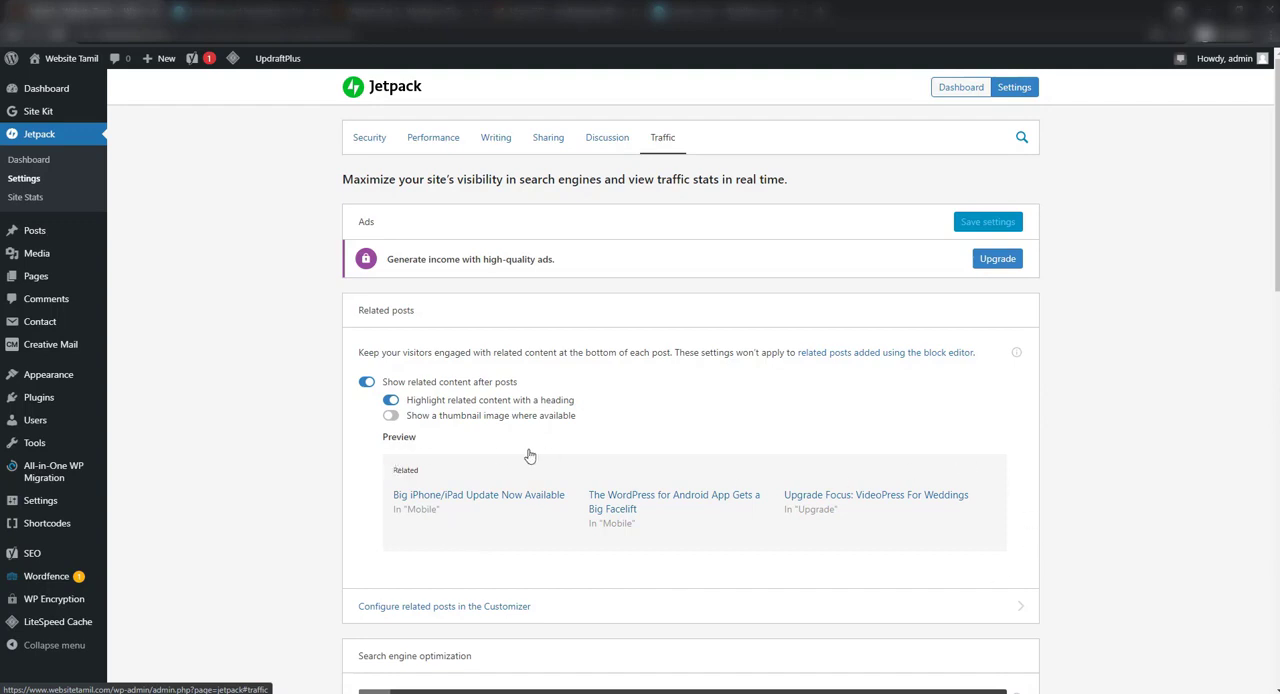
click(367, 385)
scroll(826, 550, down, 4)
scroll(826, 550, down, 2)
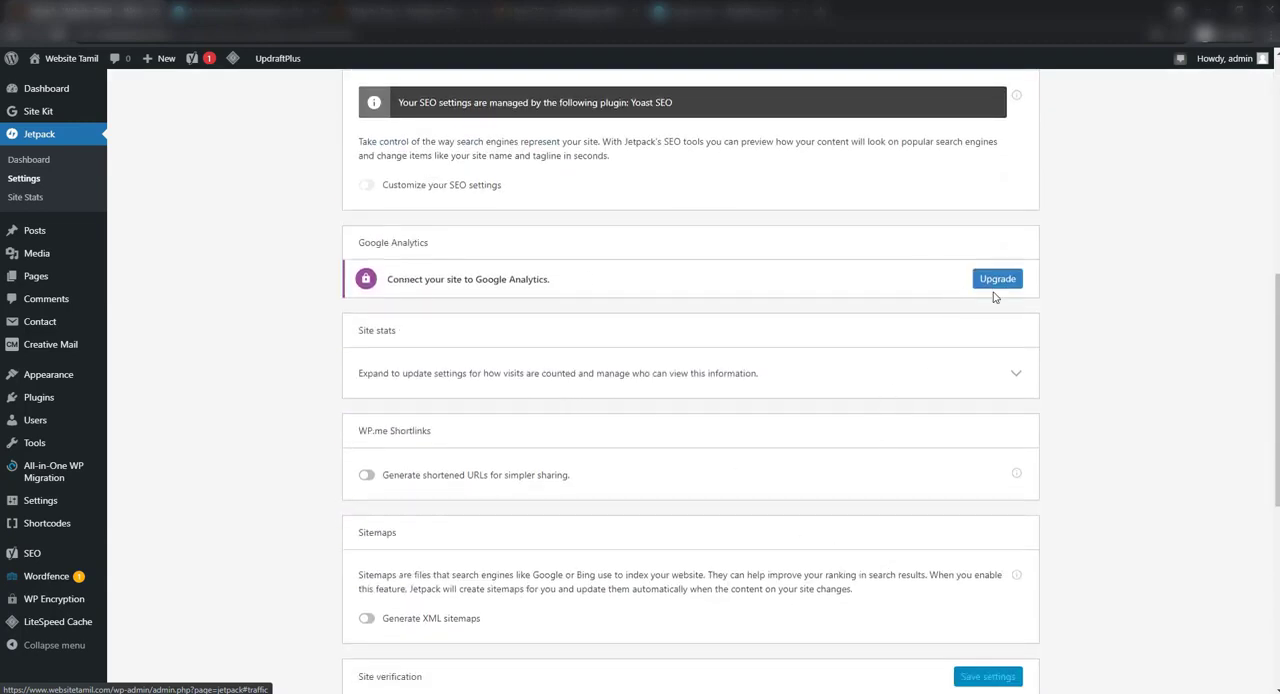
scroll(824, 478, down, 1)
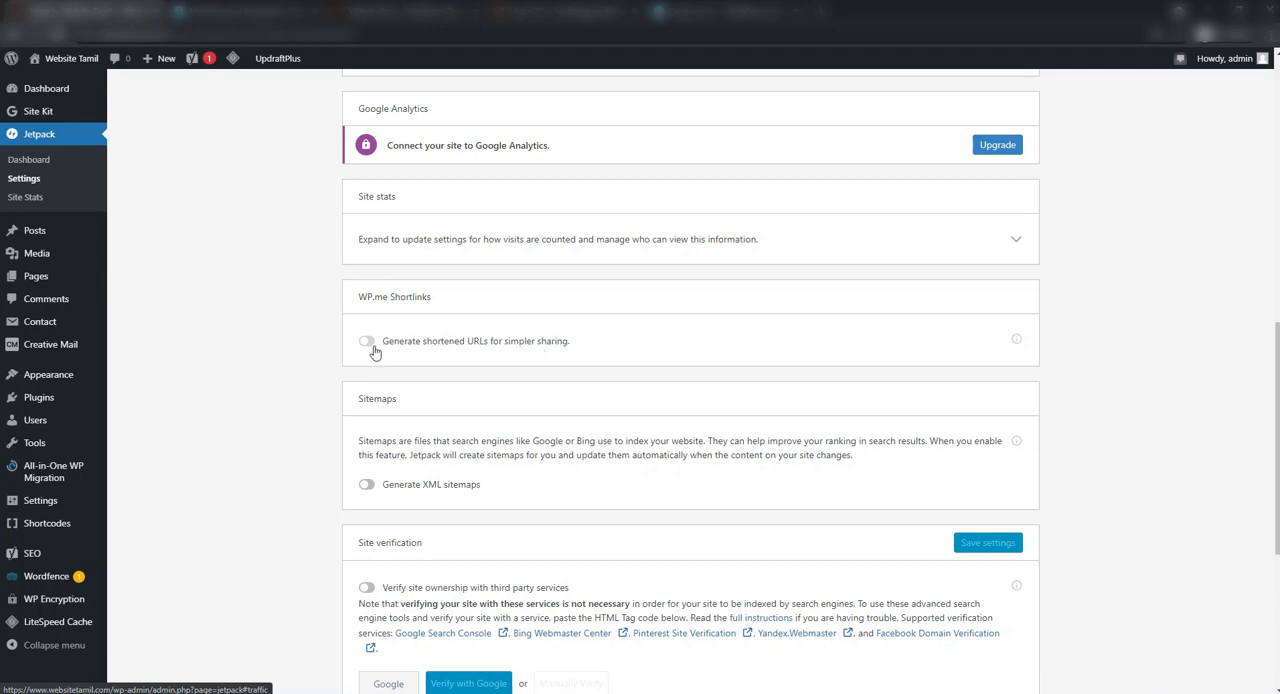
scroll(519, 486, down, 1)
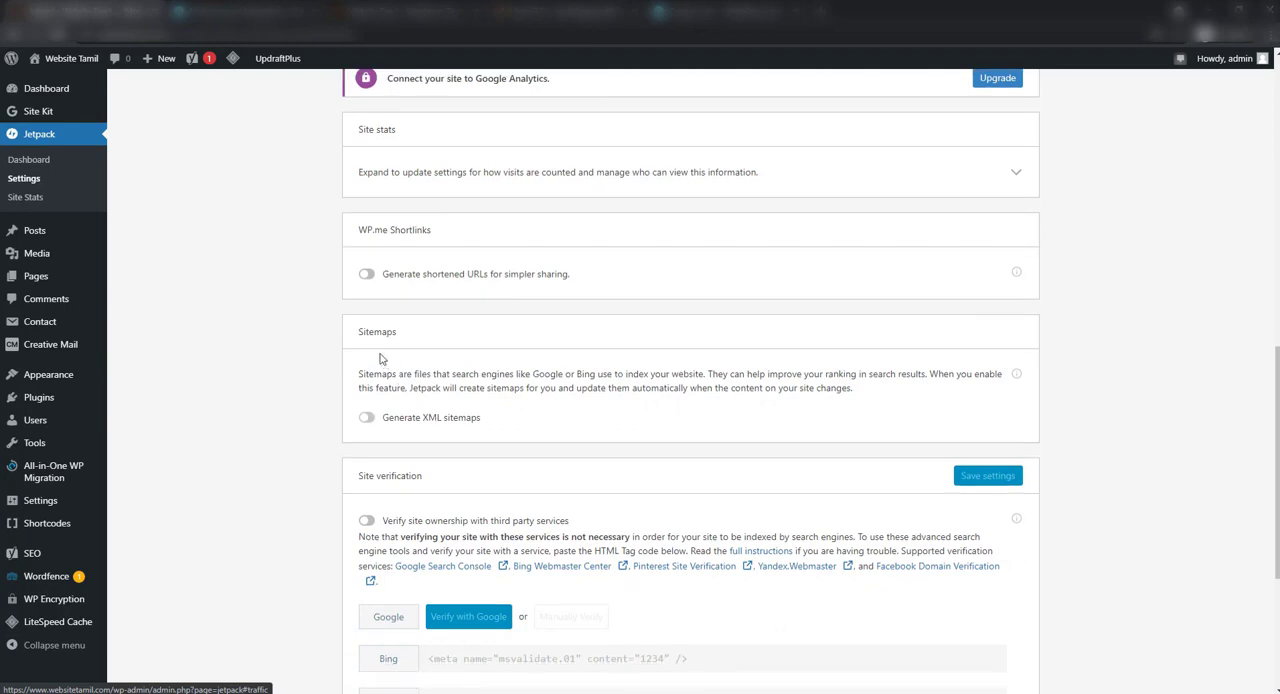
scroll(443, 424, down, 3)
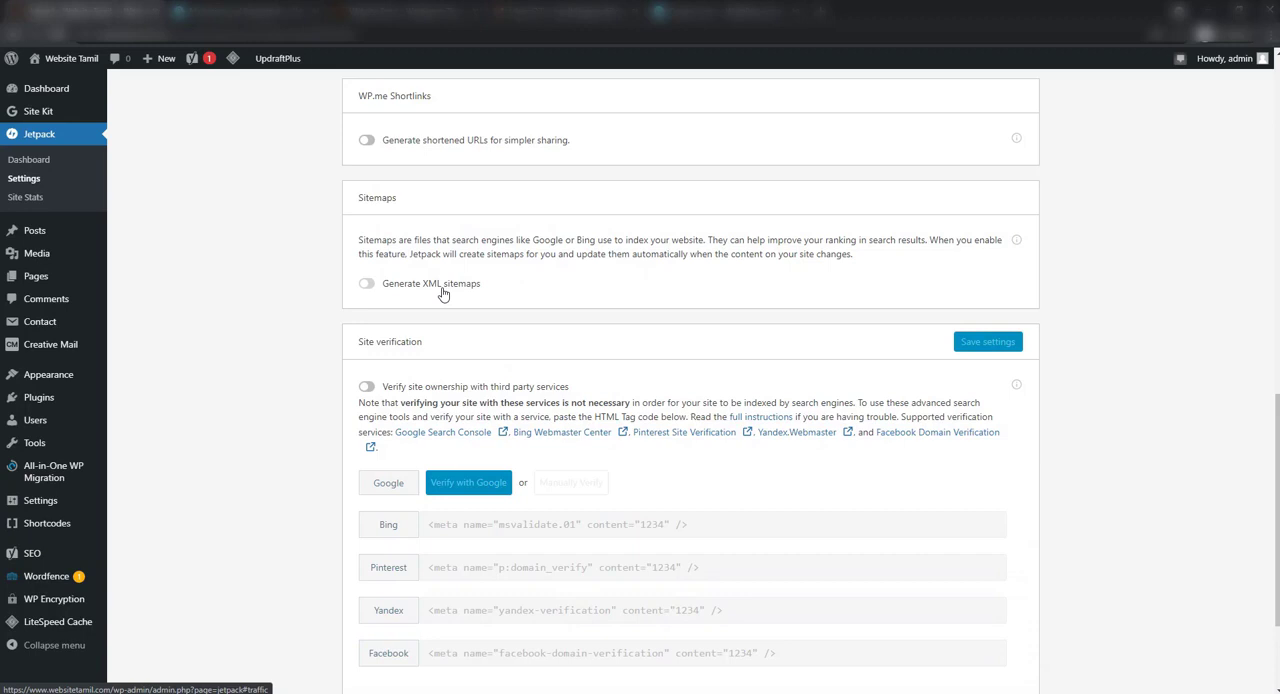
scroll(443, 292, down, 3)
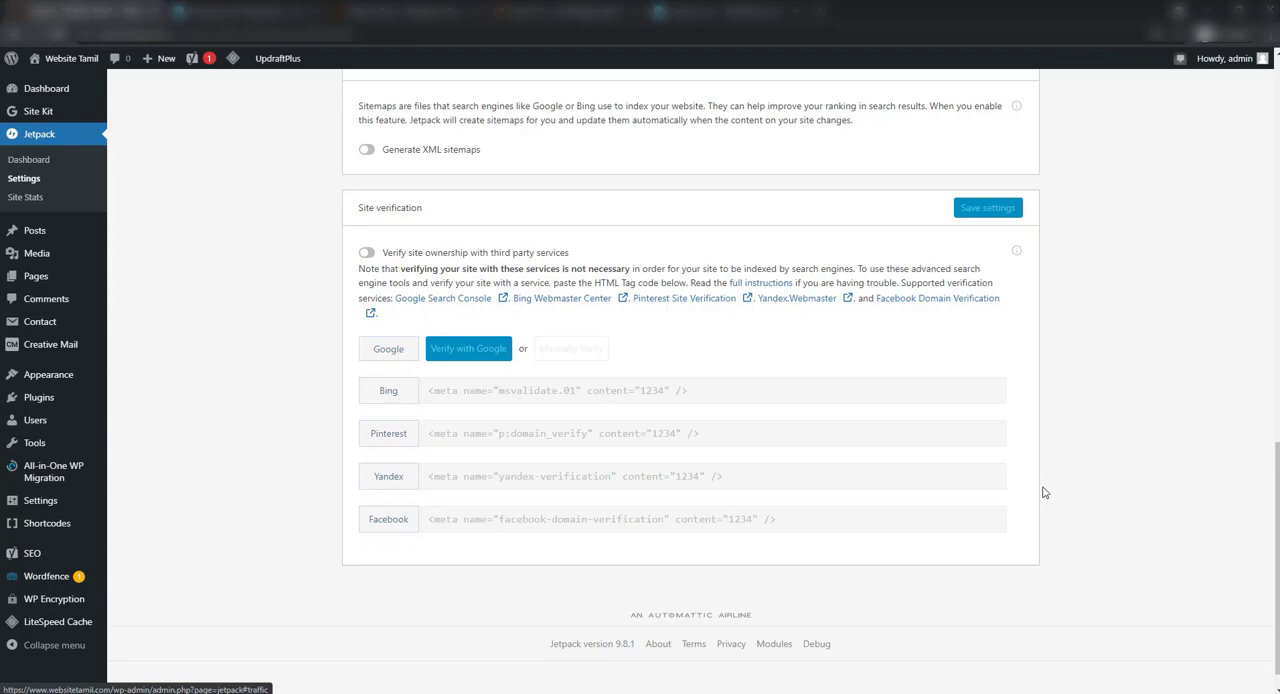
scroll(1043, 492, up, 15)
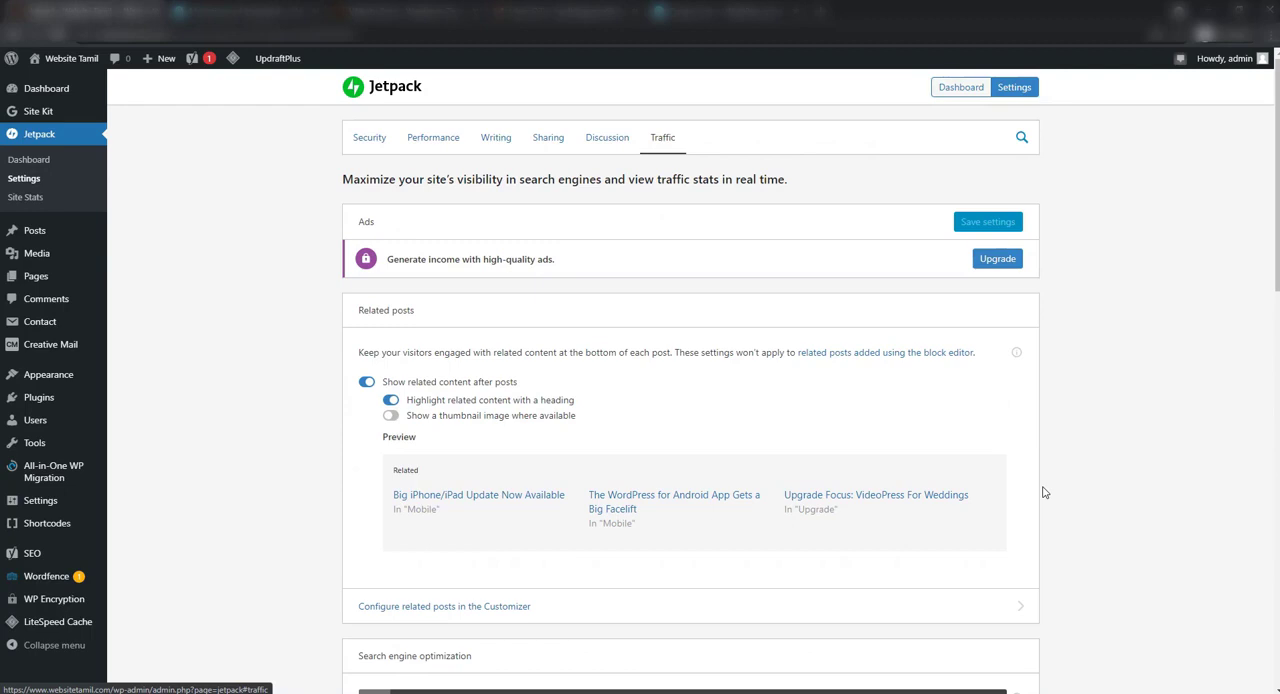
Open the Jetpack dashboard to view the site's stats and security overview
click(28, 159)
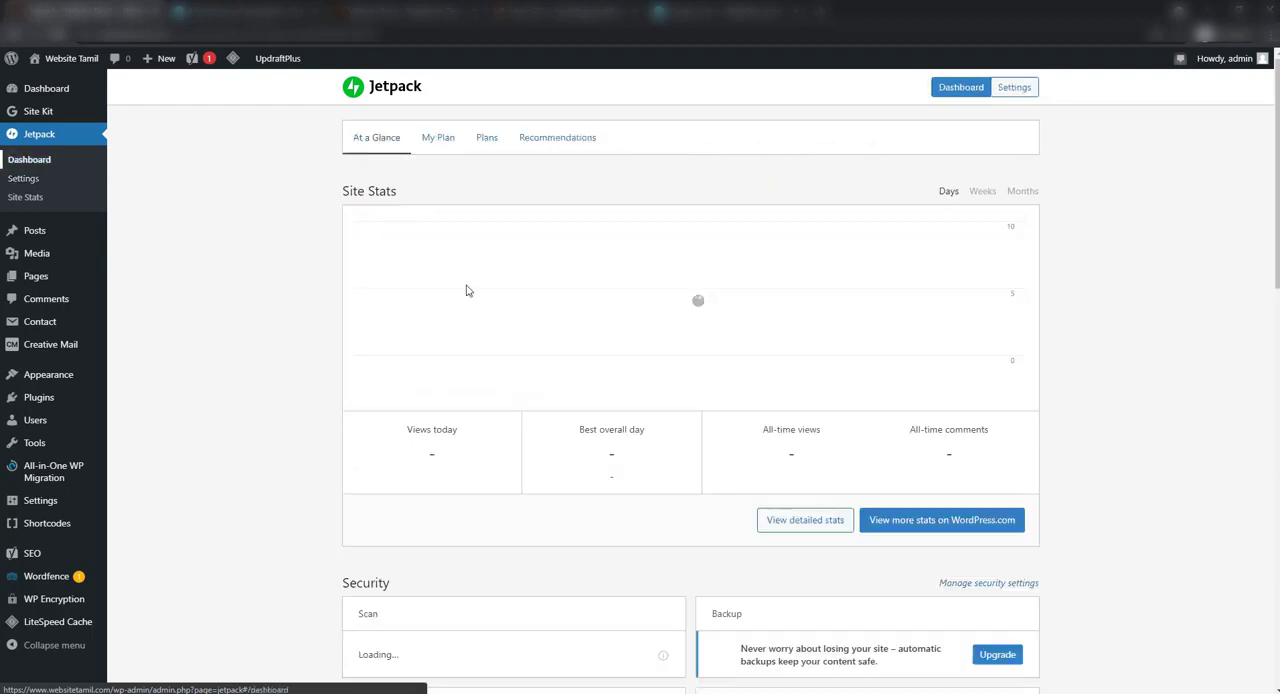